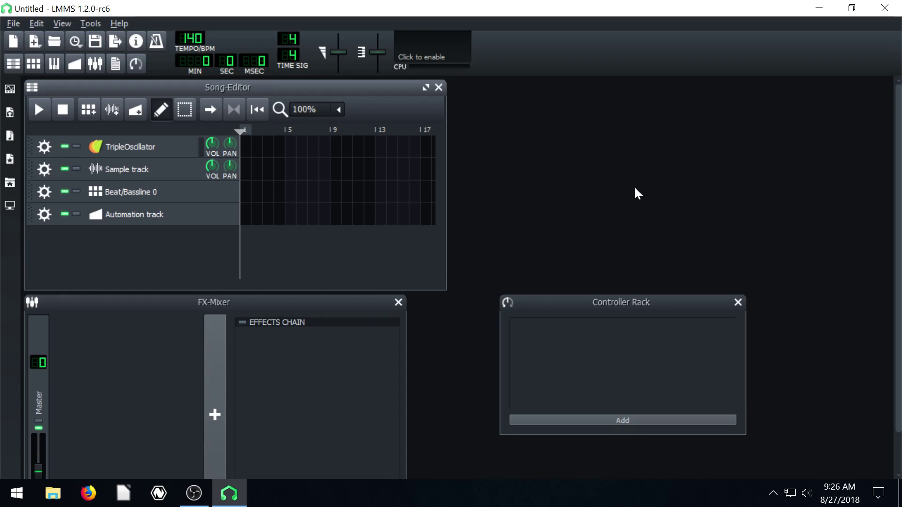
# Show the Instrument Plugins browser in the left sidebar next to the Song-Editor
pyautogui.click(10, 89)
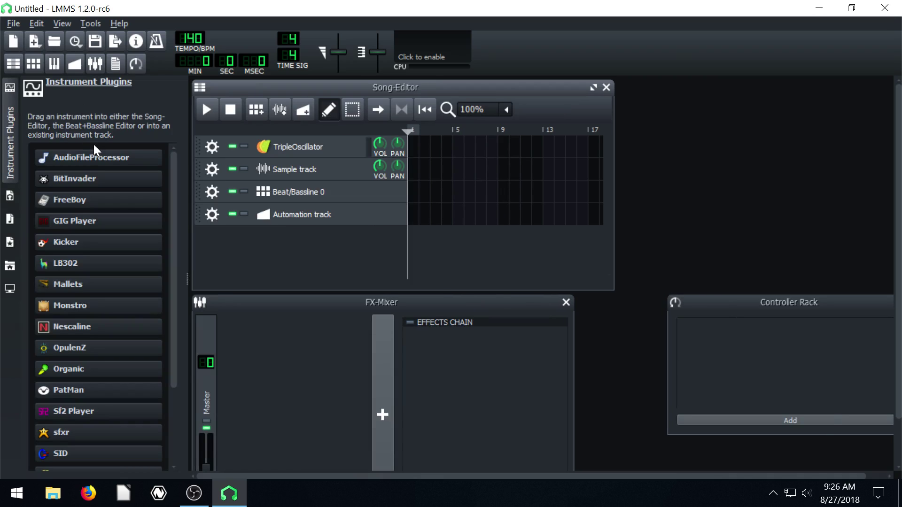
# Search Google for 'vst' in Firefox
pyautogui.click(88, 494)
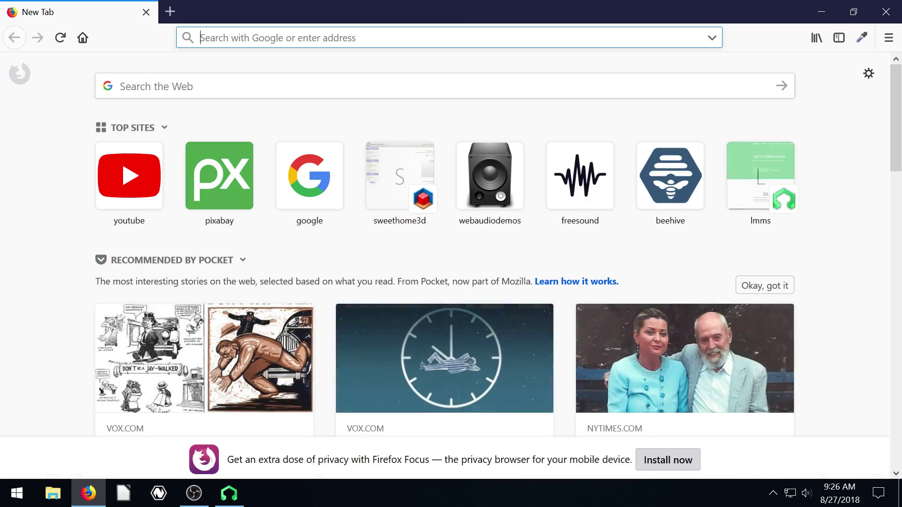
pyautogui.write('vst')
pyautogui.press('Return')
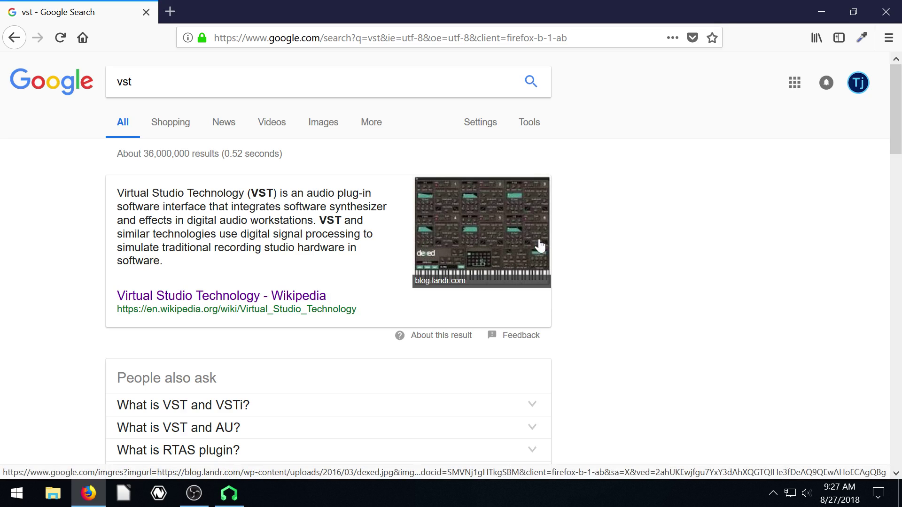
# Minimize Firefox and rearrange the FX-Mixer and editor windows in LMMS
pyautogui.click(823, 12)
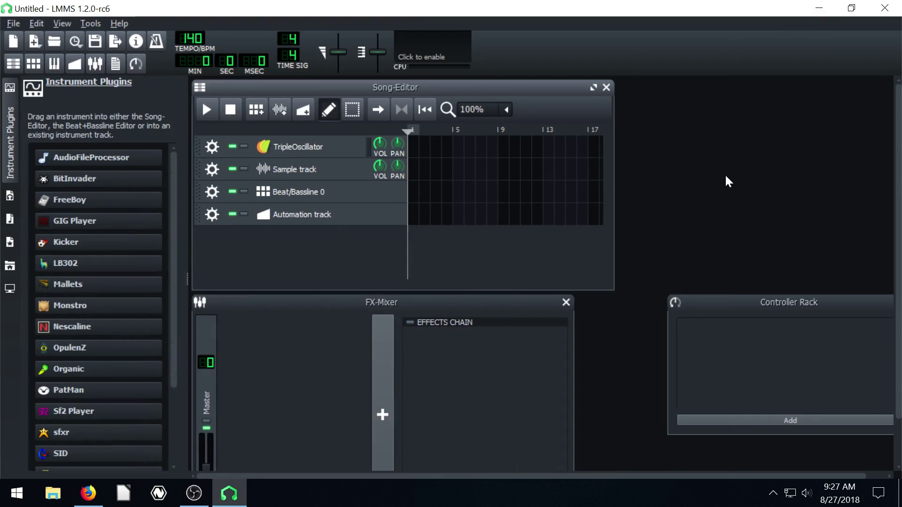
pyautogui.moveTo(395, 84); pyautogui.dragTo(395, 85)
pyautogui.moveTo(388, 299); pyautogui.dragTo(380, 298)
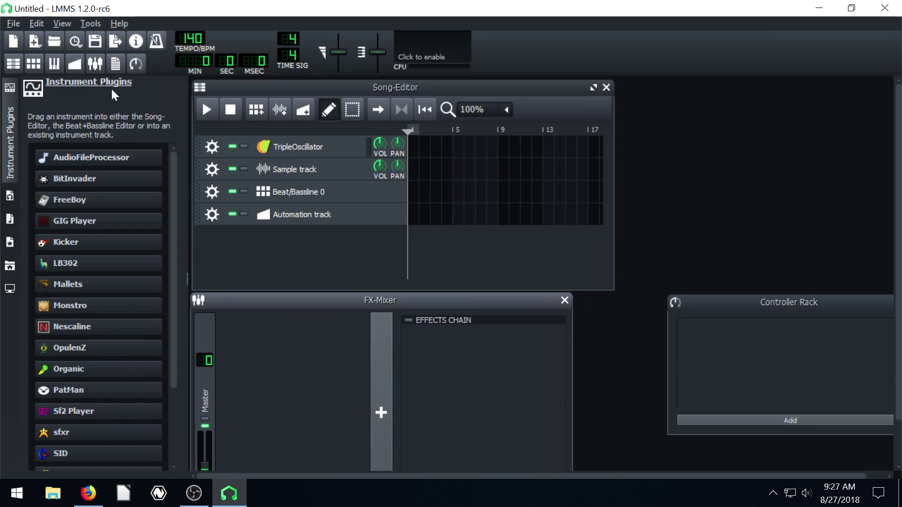
pyautogui.moveTo(171, 169); pyautogui.dragTo(174, 280)
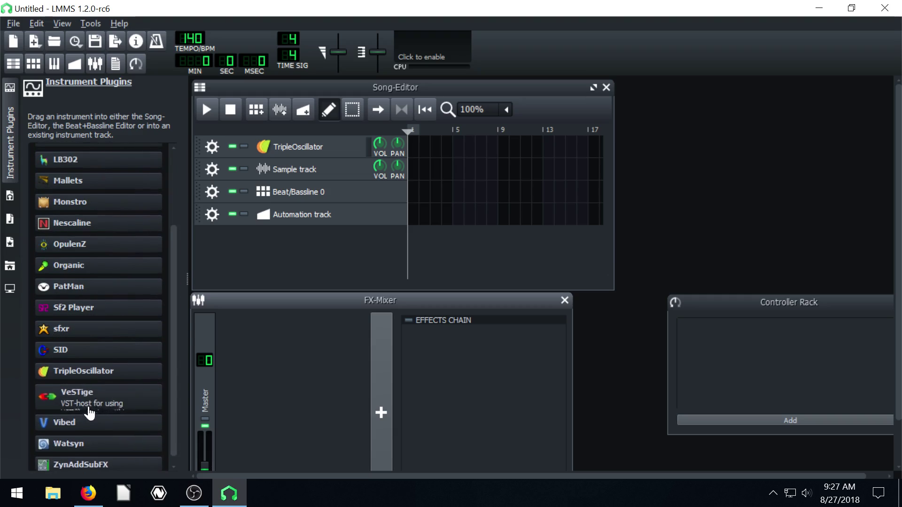
pyautogui.moveTo(172, 351); pyautogui.dragTo(173, 271)
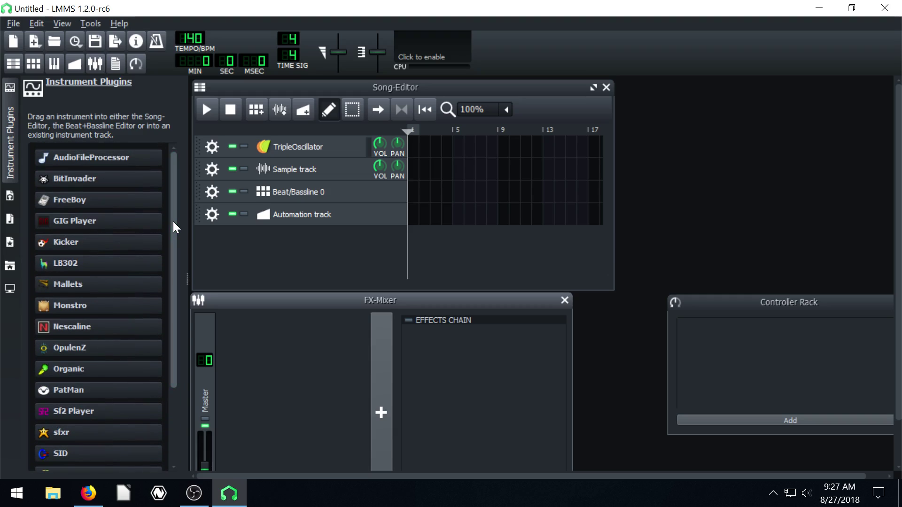
pyautogui.moveTo(173, 221)
pyautogui.mouseDown()
pyautogui.moveTo(170, 317)
pyautogui.moveTo(176, 204)
pyautogui.mouseUp()
# Add an AudioFileProcessor track to the song and open its instrument window
pyautogui.moveTo(82, 157)
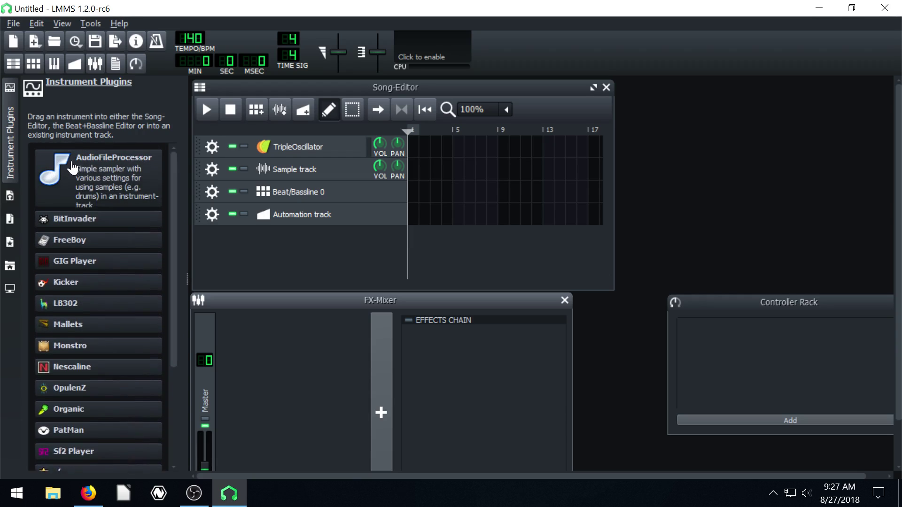
pyautogui.moveTo(104, 186); pyautogui.dragTo(291, 240)
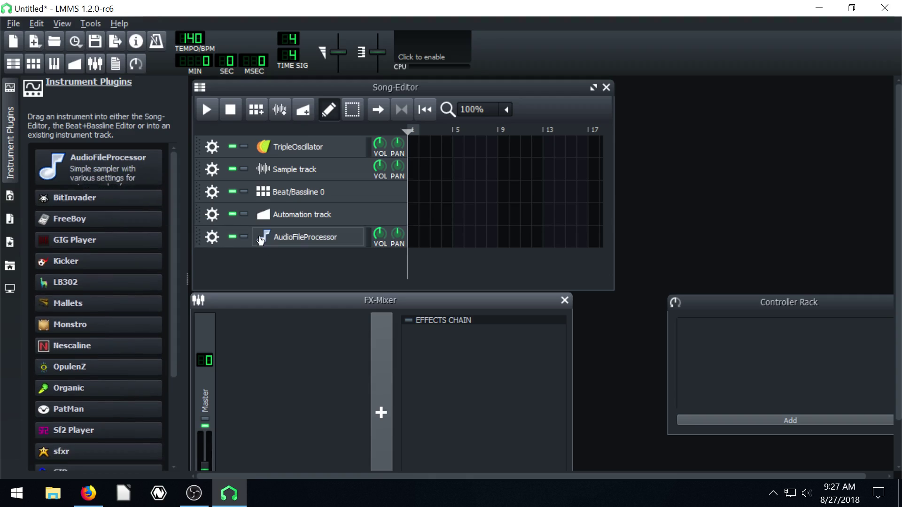
pyautogui.click(292, 240)
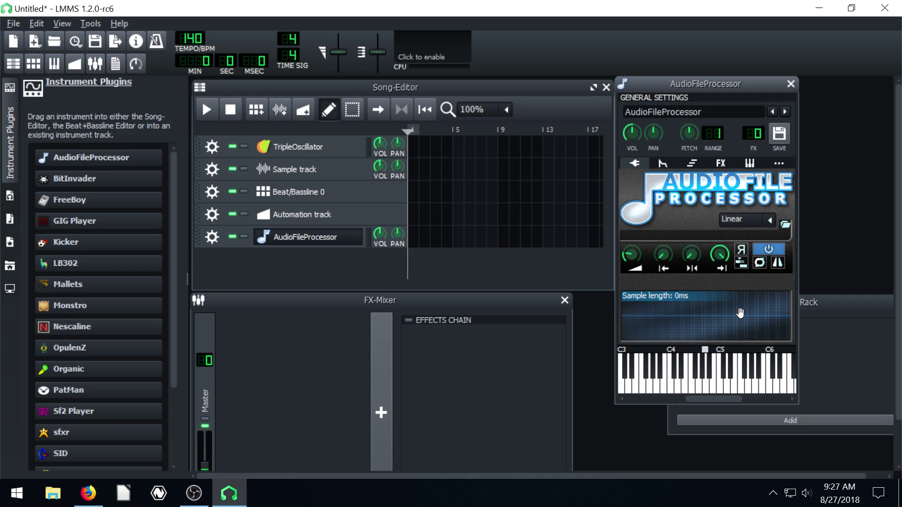
# Close AudioFileProcessor, then add a BitInvader track and open its instrument window
pyautogui.click(791, 84)
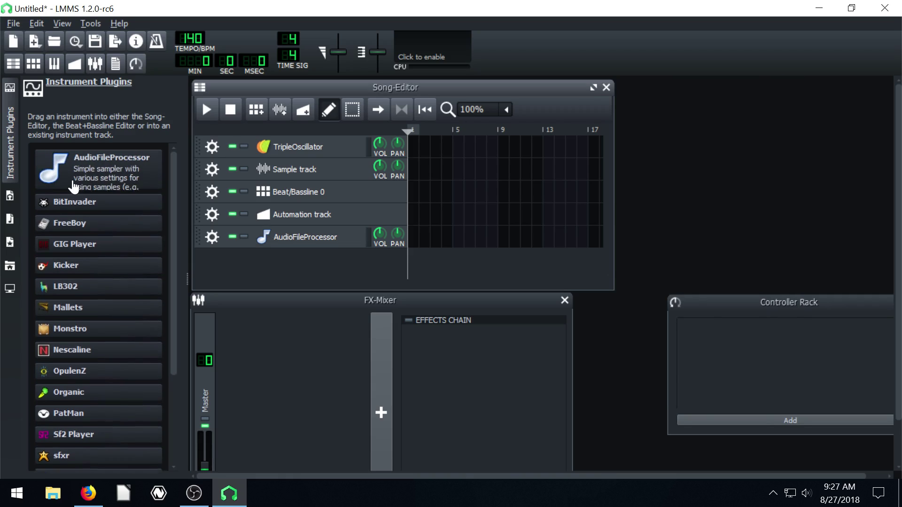
pyautogui.moveTo(58, 200)
pyautogui.moveTo(58, 200); pyautogui.dragTo(282, 261)
pyautogui.click(291, 260)
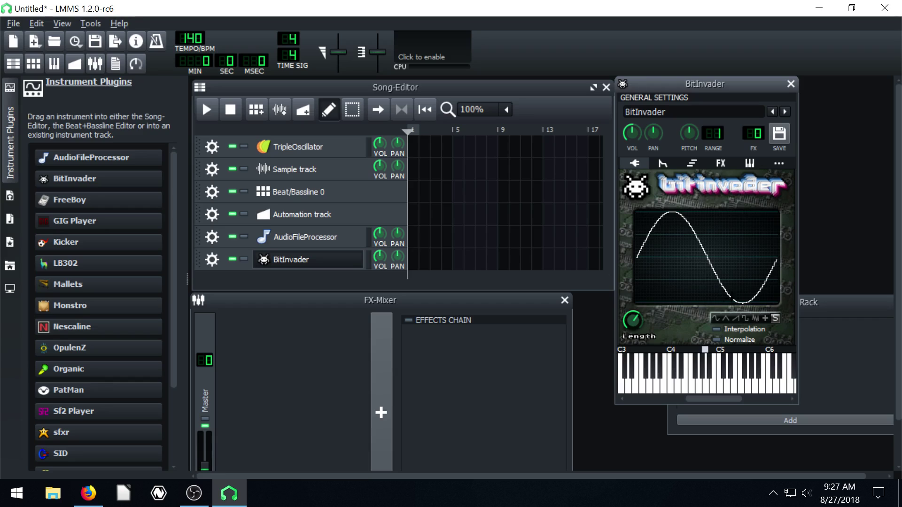
# Audition BitInvader with a freehand-drawn, triangle, square and noise waveform
pyautogui.click(703, 385)
pyautogui.moveTo(638, 258)
pyautogui.mouseDown()
pyautogui.moveTo(675, 233)
pyautogui.moveTo(702, 280)
pyautogui.moveTo(775, 260)
pyautogui.mouseUp()
pyautogui.click(703, 382)
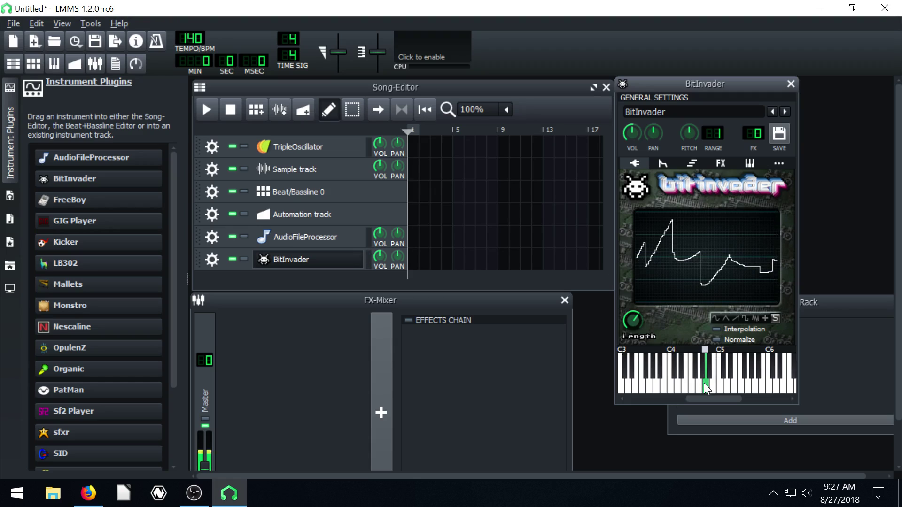
pyautogui.click(726, 320)
pyautogui.click(723, 378)
pyautogui.click(747, 318)
pyautogui.click(713, 386)
pyautogui.click(757, 319)
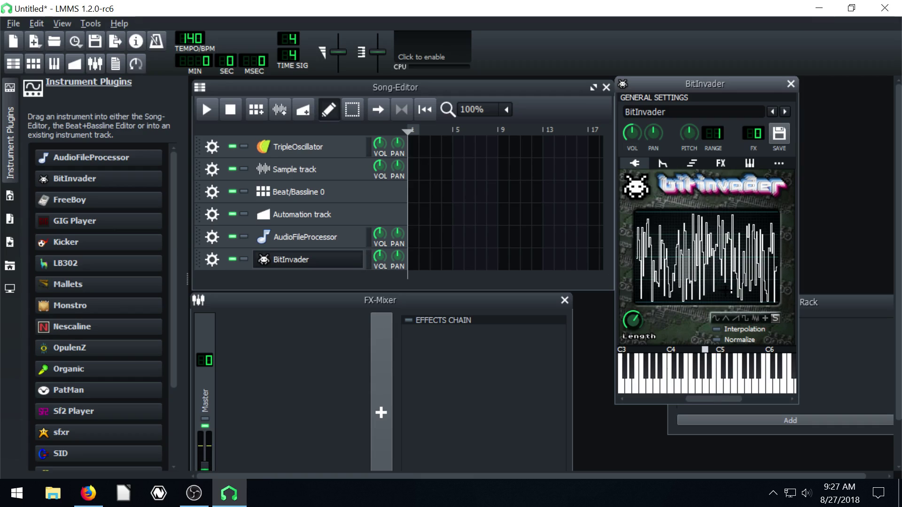
pyautogui.click(672, 383)
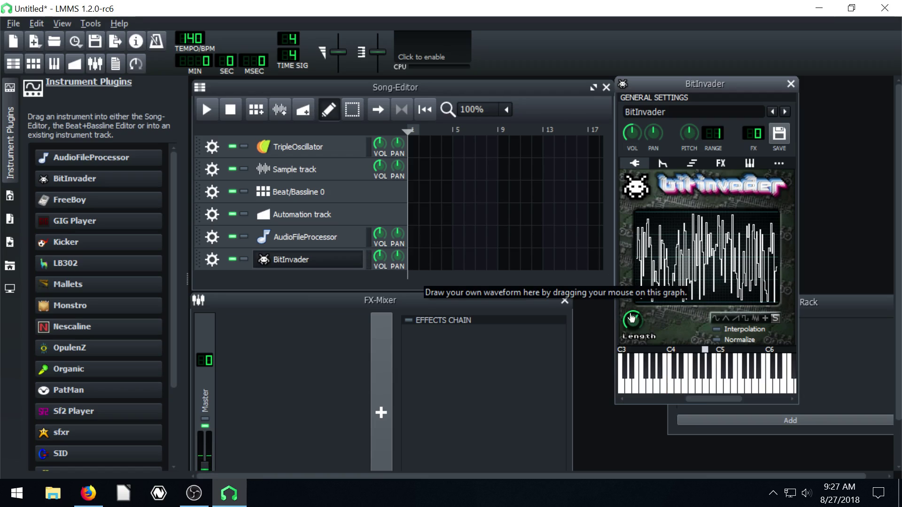
# Set BitInvader's sample length through 169, 145 and 112 with a sine waveform, playing test notes
pyautogui.moveTo(633, 321); pyautogui.dragTo(632, 341)
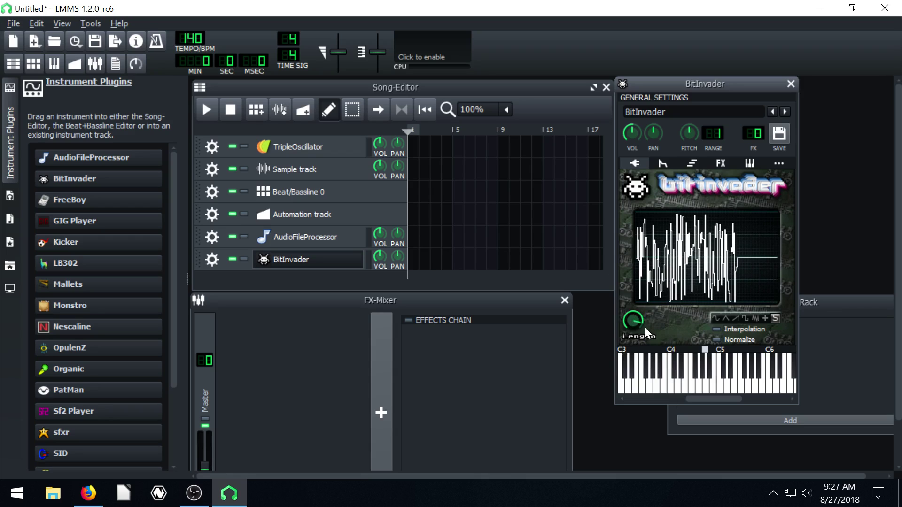
pyautogui.click(756, 318)
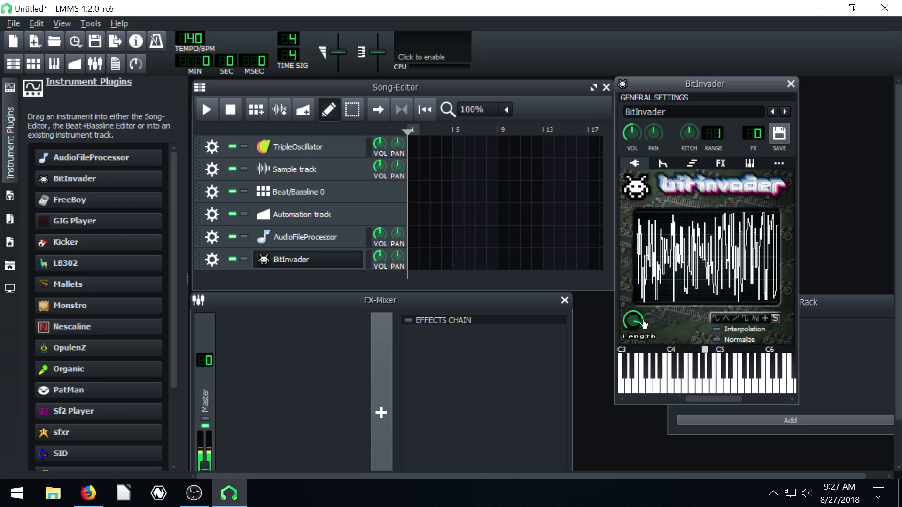
pyautogui.click(717, 319)
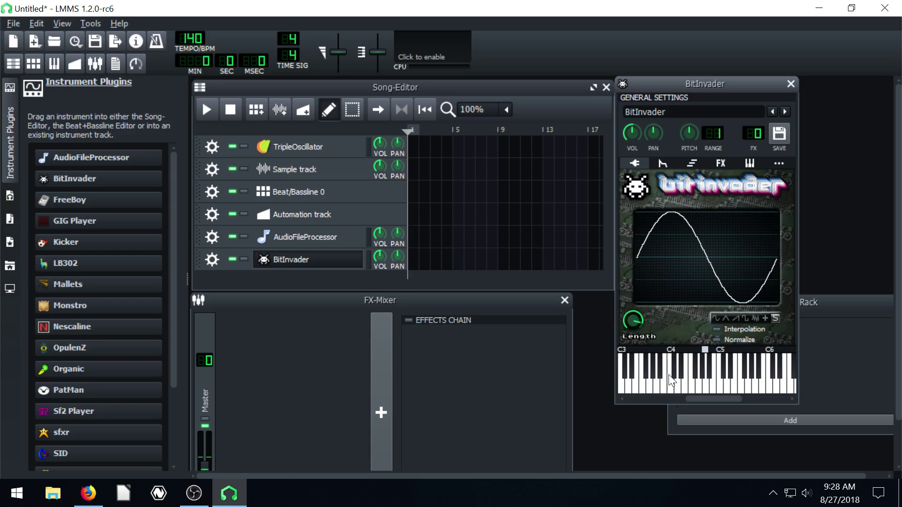
pyautogui.moveTo(633, 320); pyautogui.dragTo(633, 289)
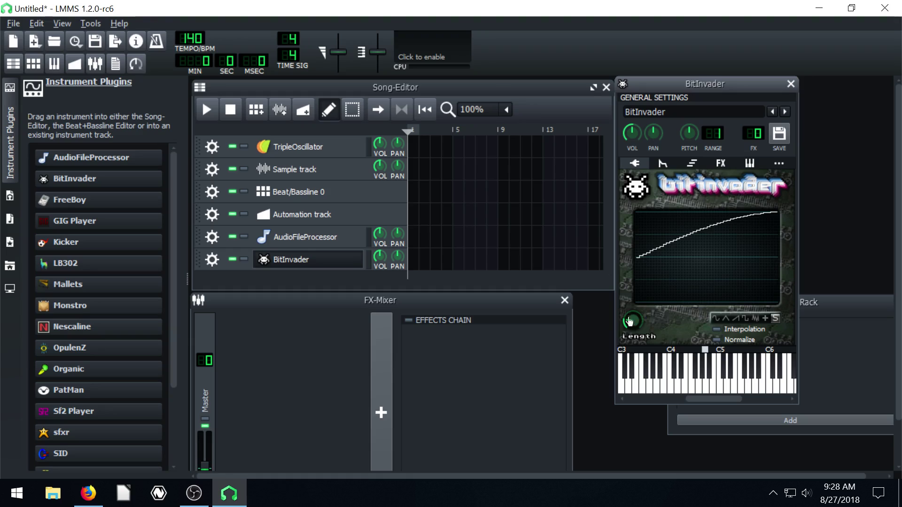
pyautogui.click(717, 320)
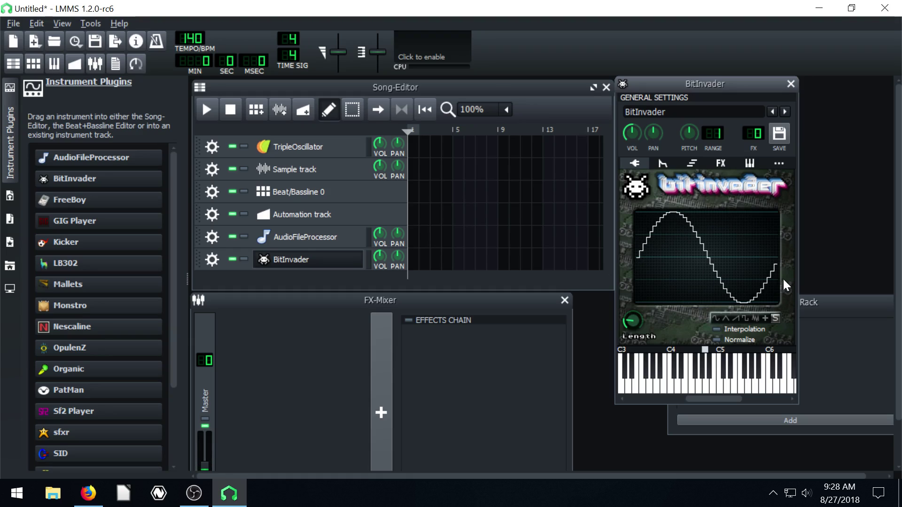
pyautogui.click(706, 388)
pyautogui.moveTo(632, 321); pyautogui.dragTo(633, 327)
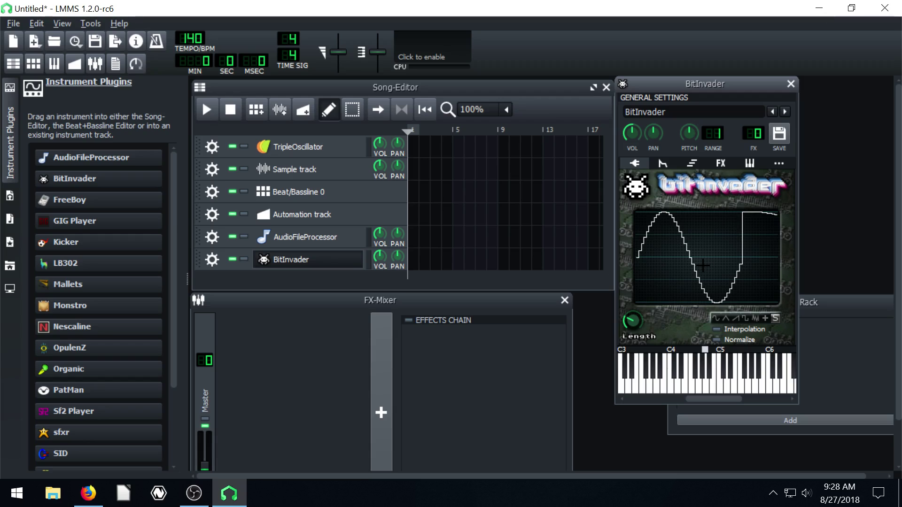
pyautogui.moveTo(687, 85); pyautogui.dragTo(699, 95)
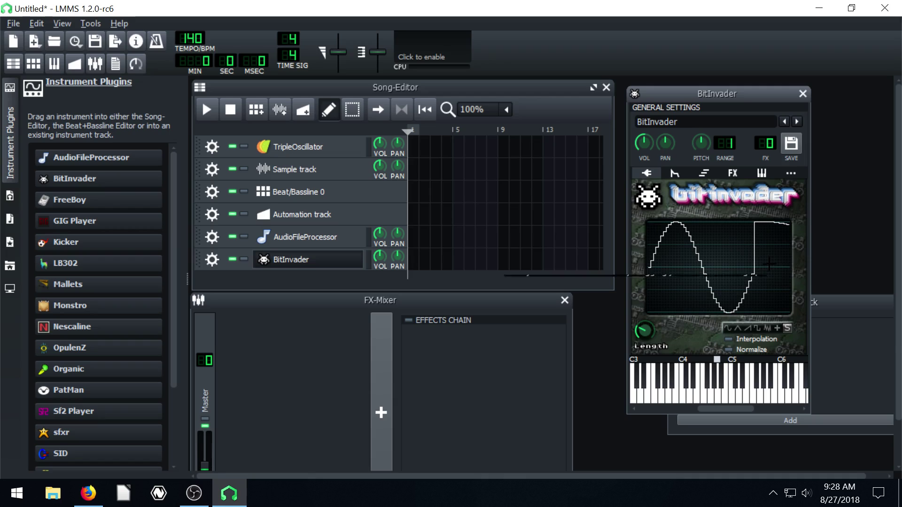
pyautogui.moveTo(716, 393); pyautogui.dragTo(737, 395)
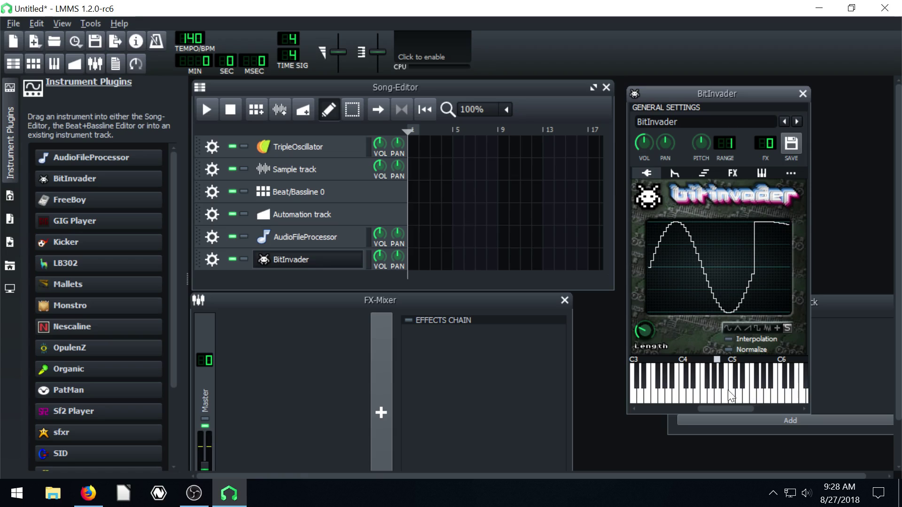
# Create a bar-1 BitInvader pattern with four ascending notes from C4 and play it back
pyautogui.doubleClick(414, 263)
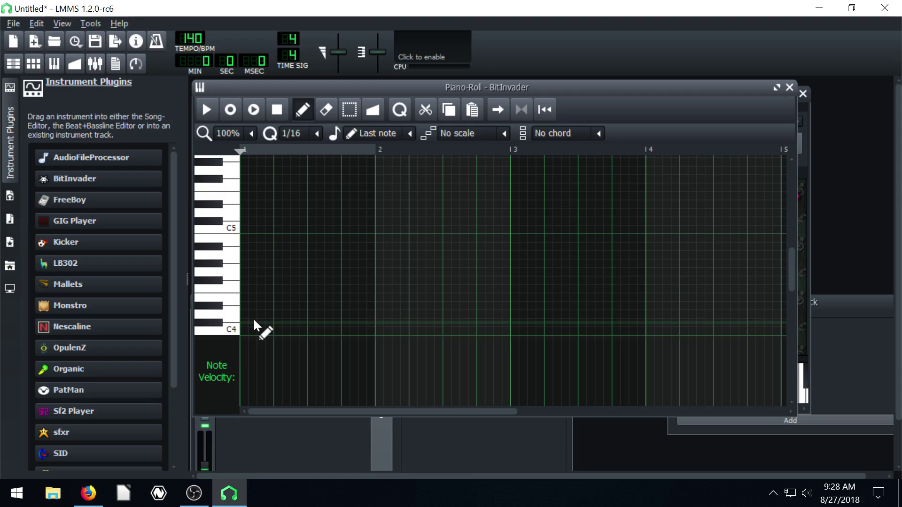
pyautogui.click(253, 323)
pyautogui.click(293, 297)
pyautogui.click(326, 289)
pyautogui.click(353, 264)
pyautogui.click(206, 110)
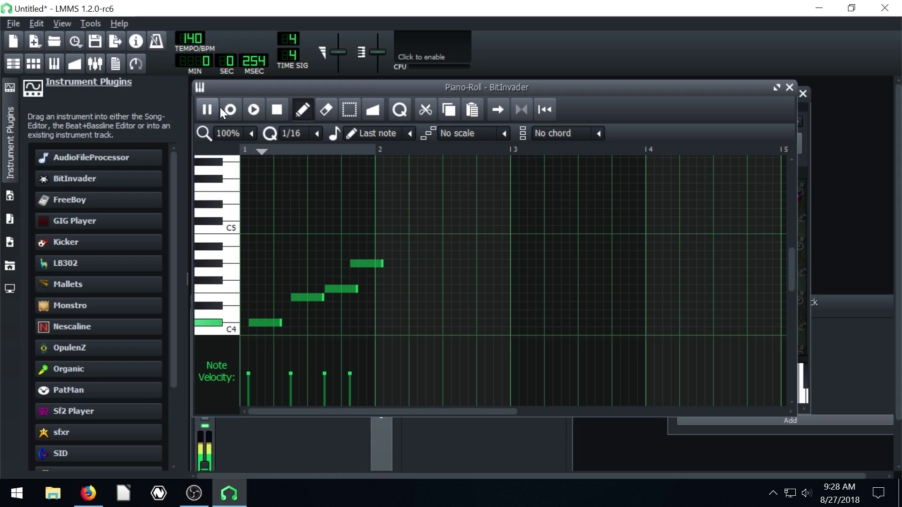
pyautogui.click(277, 112)
pyautogui.click(790, 87)
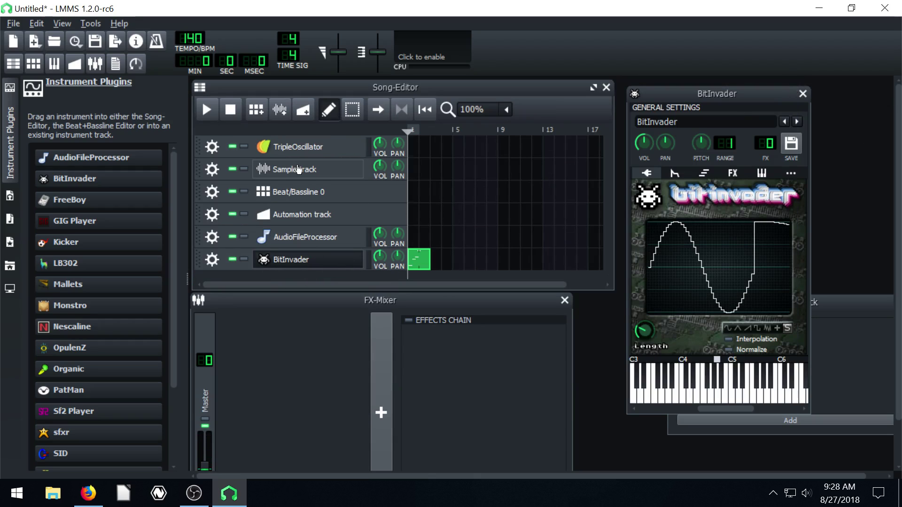
pyautogui.moveTo(706, 92); pyautogui.dragTo(702, 92)
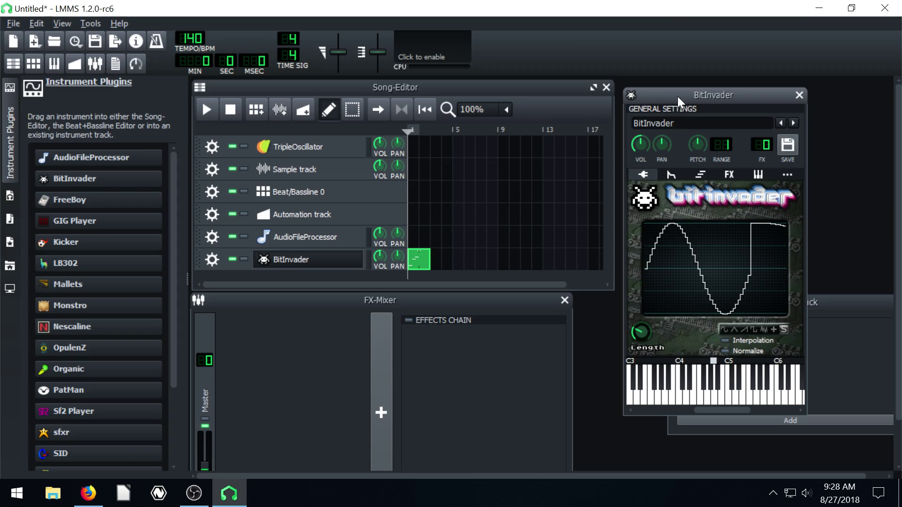
# Close the BitInvader window and remove the BitInvader, AudioFileProcessor and Automation tracks
pyautogui.moveTo(680, 95); pyautogui.dragTo(661, 92)
pyautogui.click(788, 92)
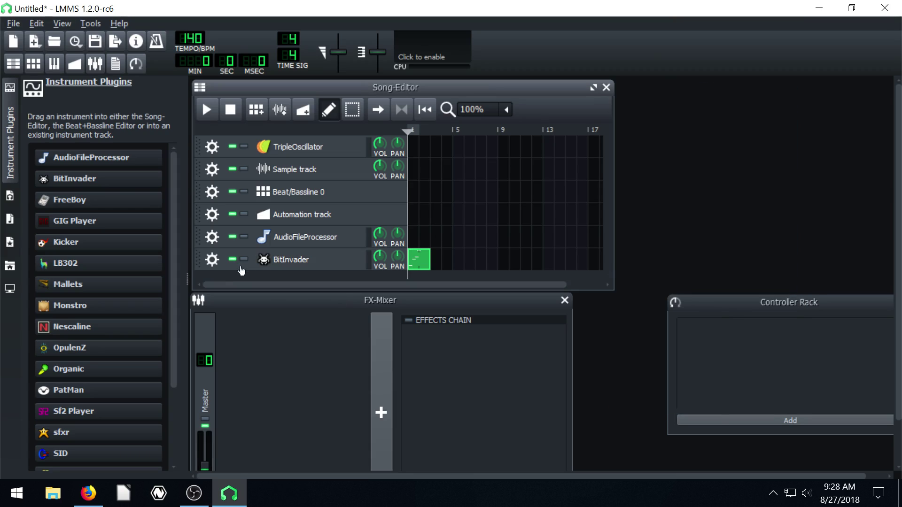
pyautogui.click(212, 260)
pyautogui.click(233, 297)
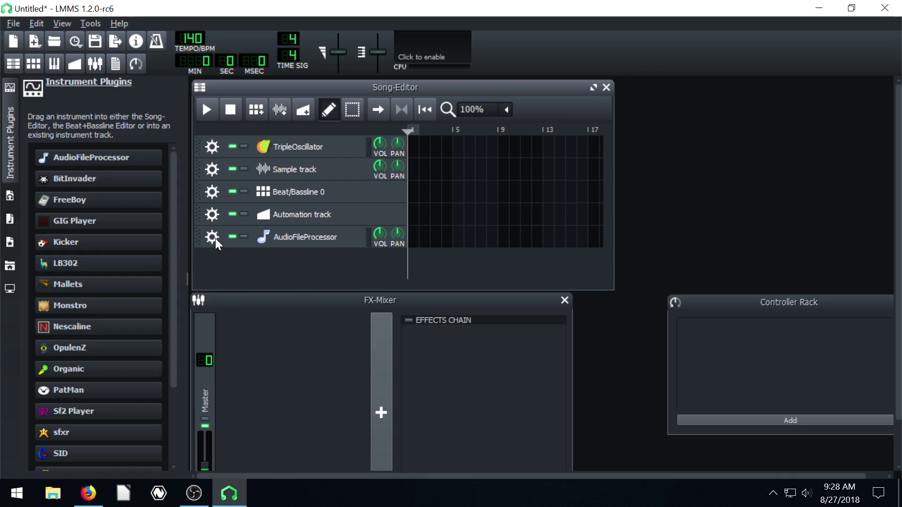
pyautogui.click(212, 238)
pyautogui.click(228, 272)
pyautogui.click(213, 214)
pyautogui.click(230, 250)
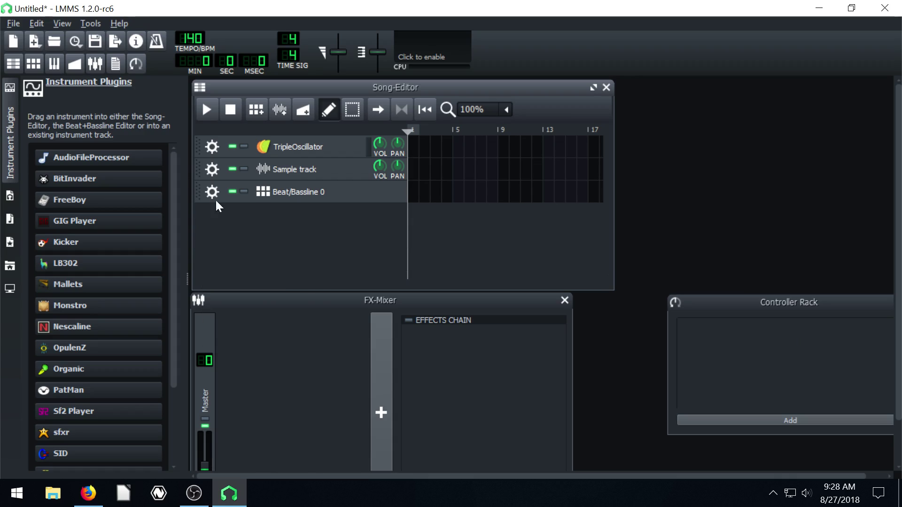
# Remove the Beat/Bassline 0, Sample and TripleOscillator tracks, emptying the song
pyautogui.click(213, 192)
pyautogui.click(233, 226)
pyautogui.click(213, 170)
pyautogui.click(231, 204)
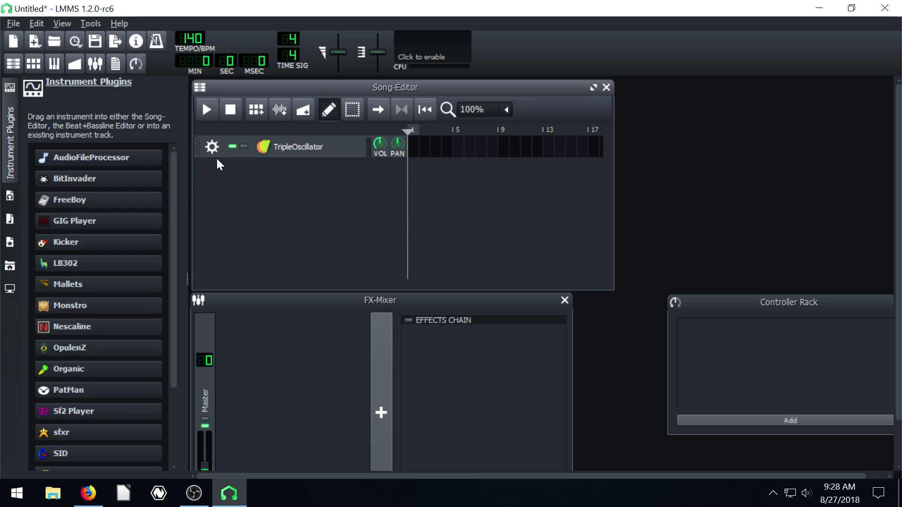
pyautogui.click(213, 150)
pyautogui.click(228, 182)
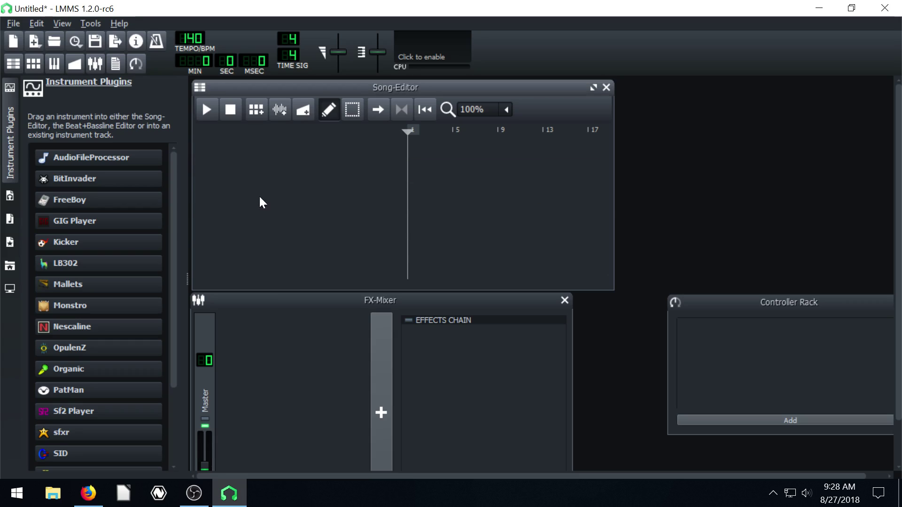
# Close the Controller Rack and FX-Mixer, then add a FreeBoy track
pyautogui.moveTo(697, 303); pyautogui.dragTo(569, 305)
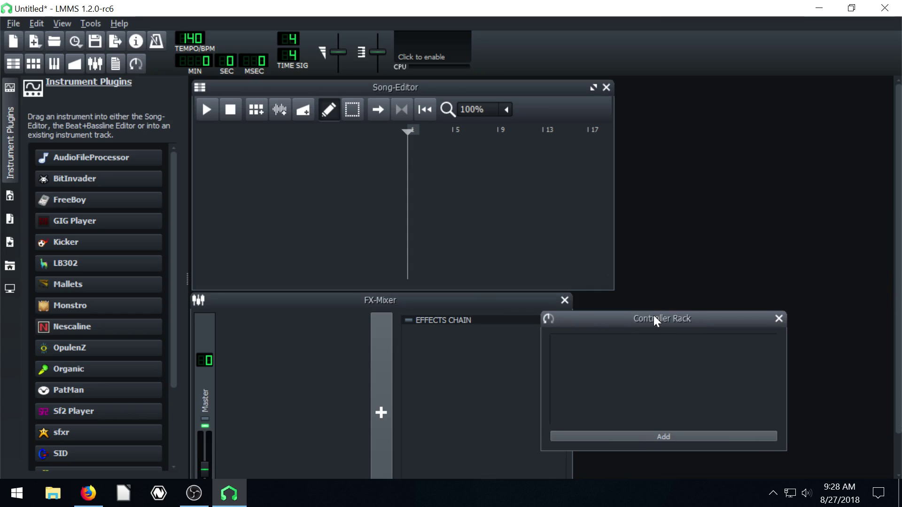
pyautogui.click(779, 318)
pyautogui.click(564, 300)
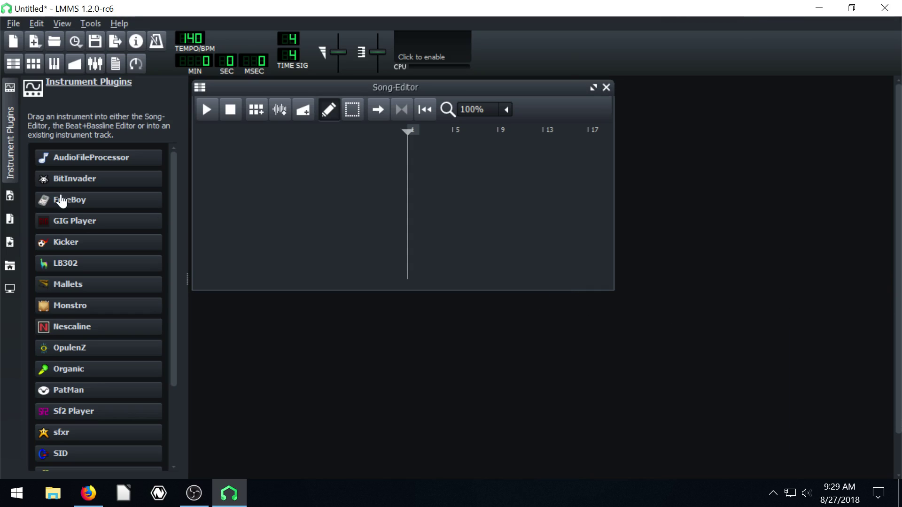
pyautogui.moveTo(60, 214); pyautogui.dragTo(288, 182)
# Open FreeBoy and turn off left routing for channels 2–4 and right routing for channels 3–4
pyautogui.click(284, 149)
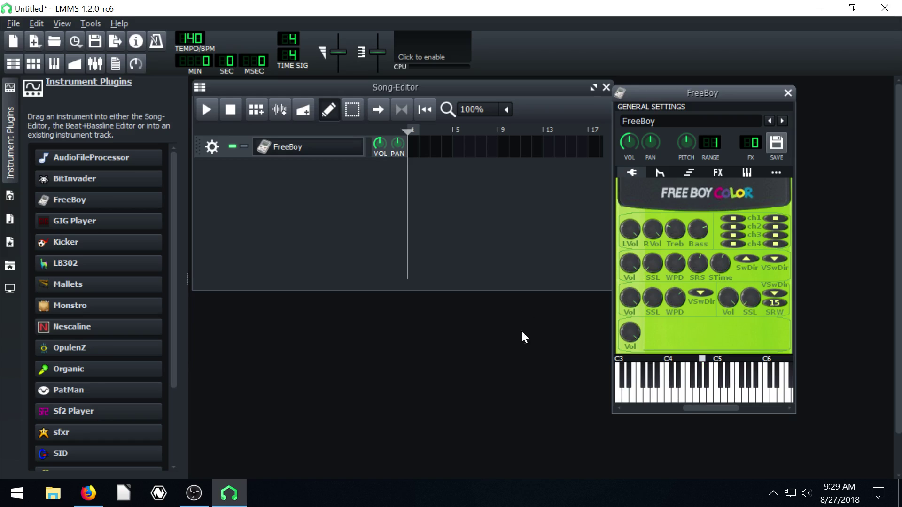
pyautogui.moveTo(677, 94); pyautogui.dragTo(668, 96)
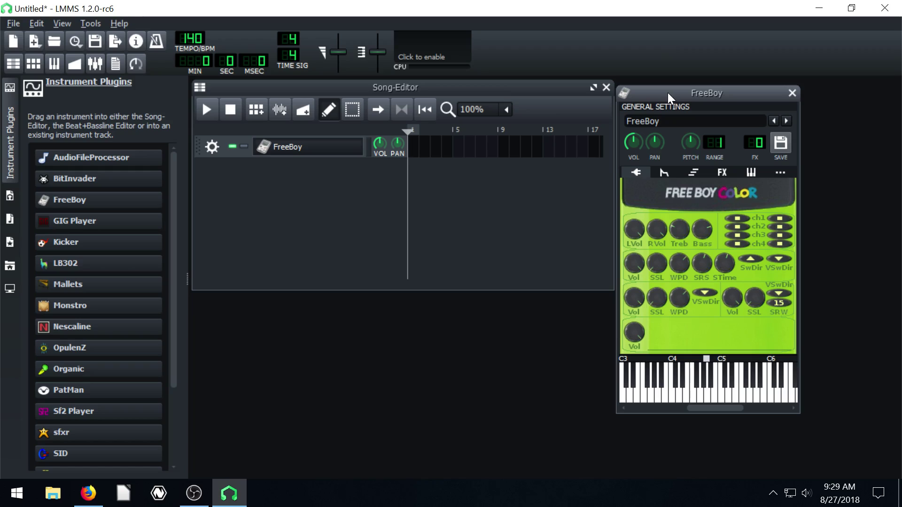
pyautogui.click(738, 227)
pyautogui.click(738, 235)
pyautogui.click(738, 244)
pyautogui.click(780, 236)
pyautogui.click(780, 244)
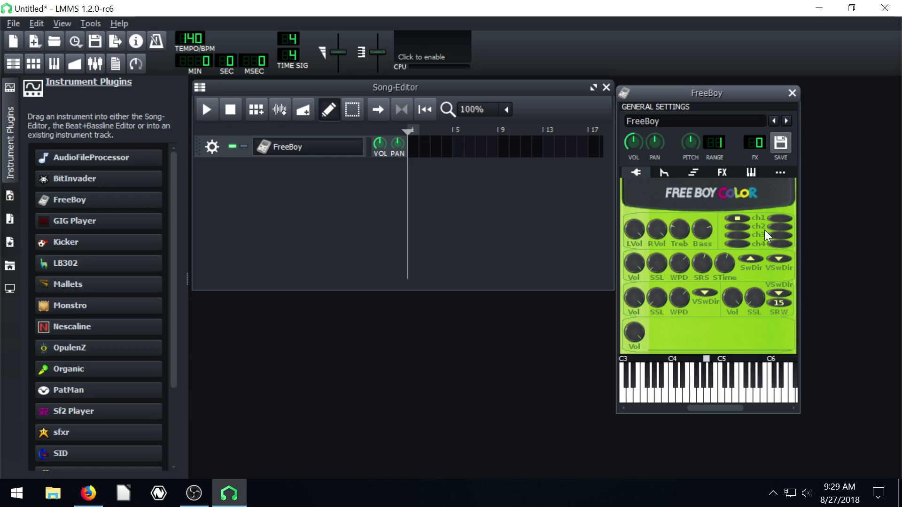
# Route FreeBoy channel 1 to the right output only, testing notes on the keyboard
pyautogui.click(706, 396)
pyautogui.click(724, 394)
pyautogui.click(735, 394)
pyautogui.click(722, 394)
pyautogui.click(771, 219)
pyautogui.click(737, 219)
pyautogui.click(718, 391)
pyautogui.click(751, 392)
pyautogui.click(738, 394)
# Turn channel 1 off on both sides and send channel 2 to the left
pyautogui.click(738, 219)
pyautogui.click(735, 394)
pyautogui.click(738, 219)
pyautogui.click(780, 218)
pyautogui.click(738, 227)
pyautogui.click(780, 235)
pyautogui.click(780, 235)
pyautogui.click(717, 385)
pyautogui.click(729, 394)
# Send channel 4 to both sides, channel 3 off, and play notes from C6 down to C4
pyautogui.click(721, 391)
pyautogui.click(735, 397)
pyautogui.click(715, 381)
pyautogui.click(716, 391)
pyautogui.click(781, 235)
pyautogui.click(739, 244)
pyautogui.click(780, 244)
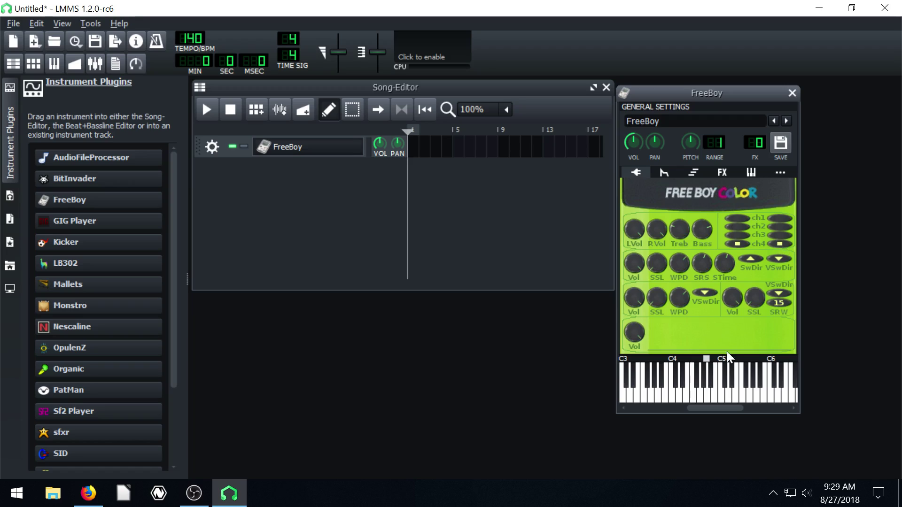
pyautogui.click(721, 393)
pyautogui.moveTo(773, 394); pyautogui.dragTo(655, 396)
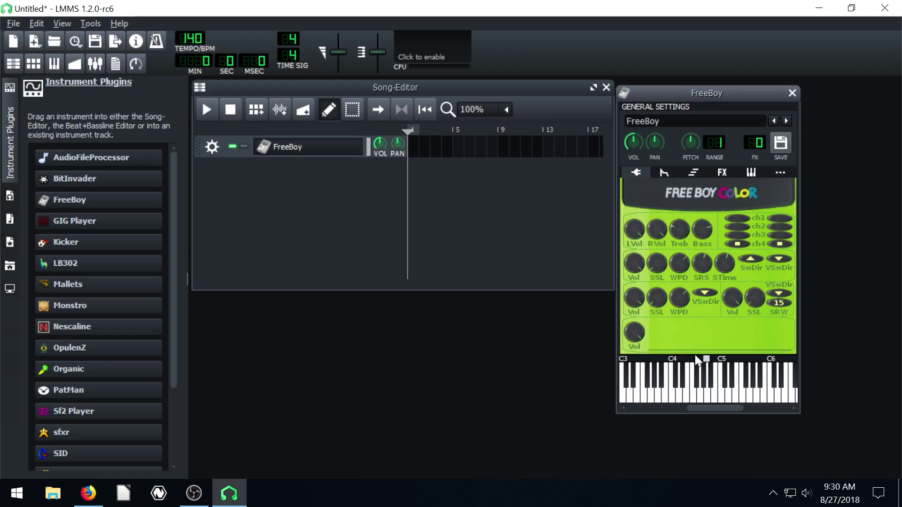
# Send FreeBoy channel 1 to the left output and play notes down to C3
pyautogui.click(737, 219)
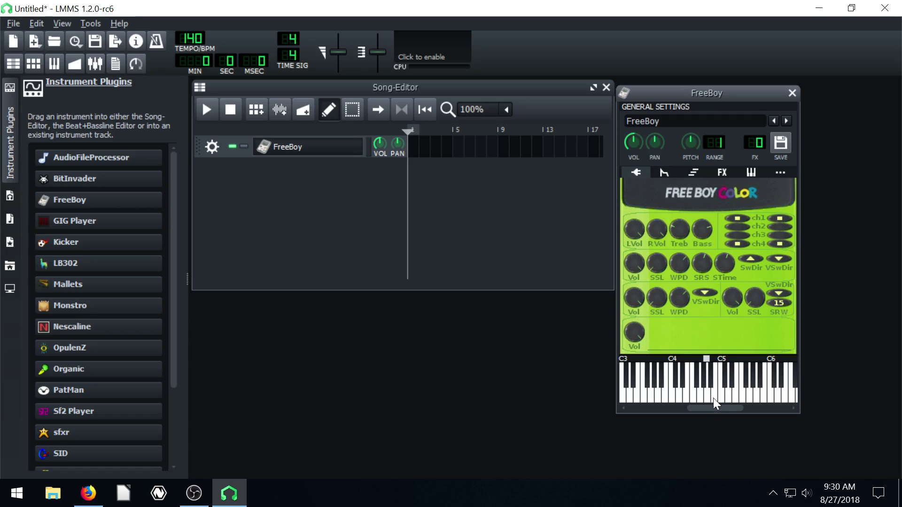
pyautogui.click(694, 393)
pyautogui.click(694, 392)
pyautogui.moveTo(702, 230)
pyautogui.moveTo(702, 401); pyautogui.dragTo(640, 397)
pyautogui.click(644, 397)
# Lower the right SO1 volume from 6 to 4 and the wave channel volume to 1
pyautogui.click(657, 230)
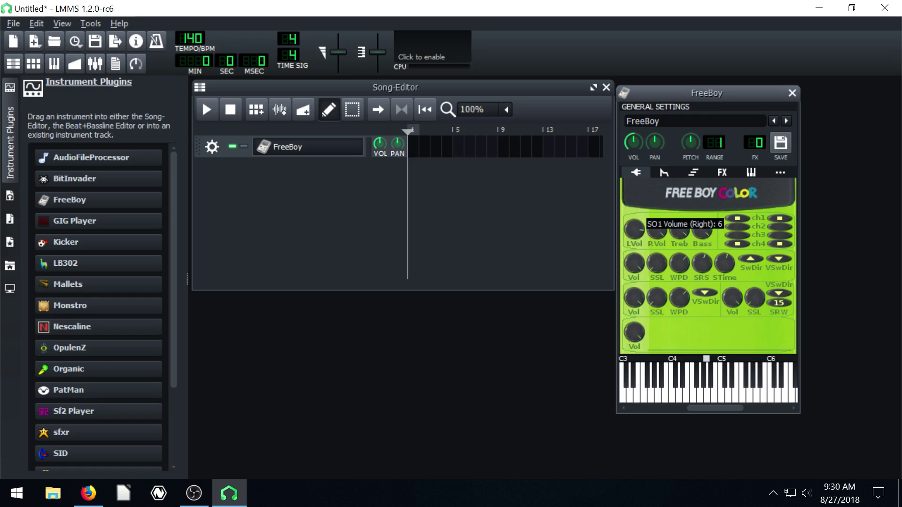
pyautogui.click(644, 395)
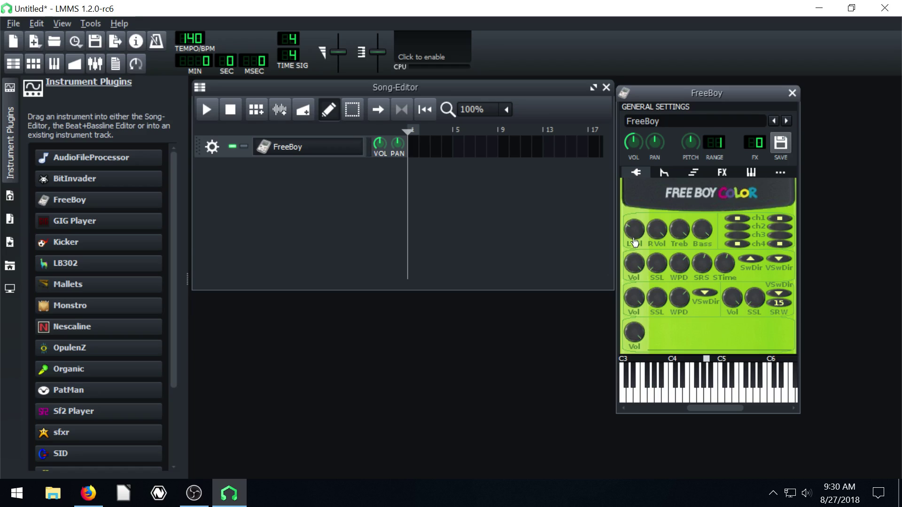
pyautogui.moveTo(657, 229); pyautogui.dragTo(657, 230)
pyautogui.moveTo(637, 339); pyautogui.dragTo(634, 335)
pyautogui.click(633, 396)
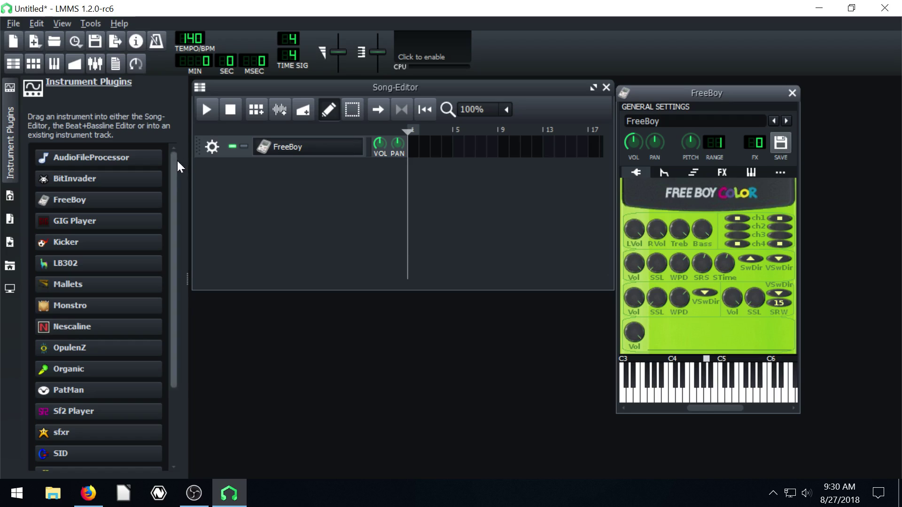
# Write four rising notes from near C4 to above C5 in the FreeBoy pattern and play them
pyautogui.click(427, 146)
pyautogui.doubleClick(414, 147)
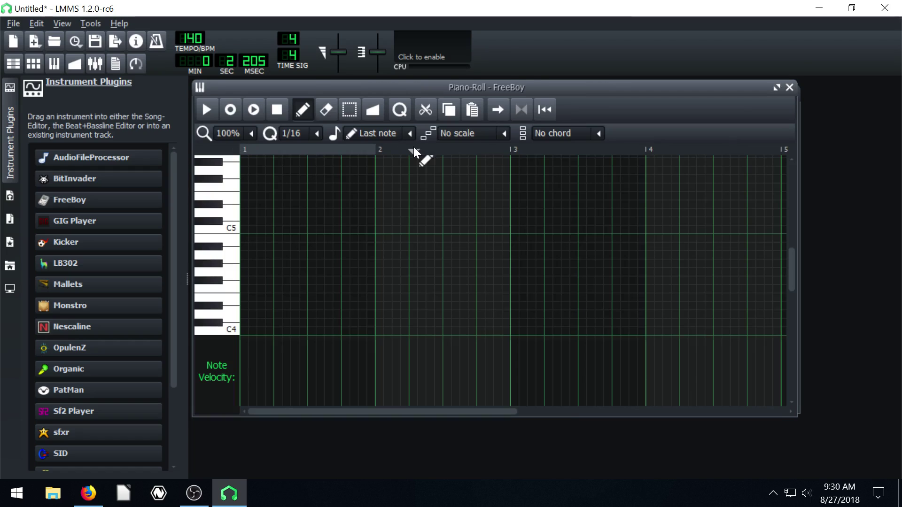
pyautogui.click(259, 306)
pyautogui.click(284, 272)
pyautogui.click(326, 221)
pyautogui.click(360, 179)
pyautogui.click(207, 110)
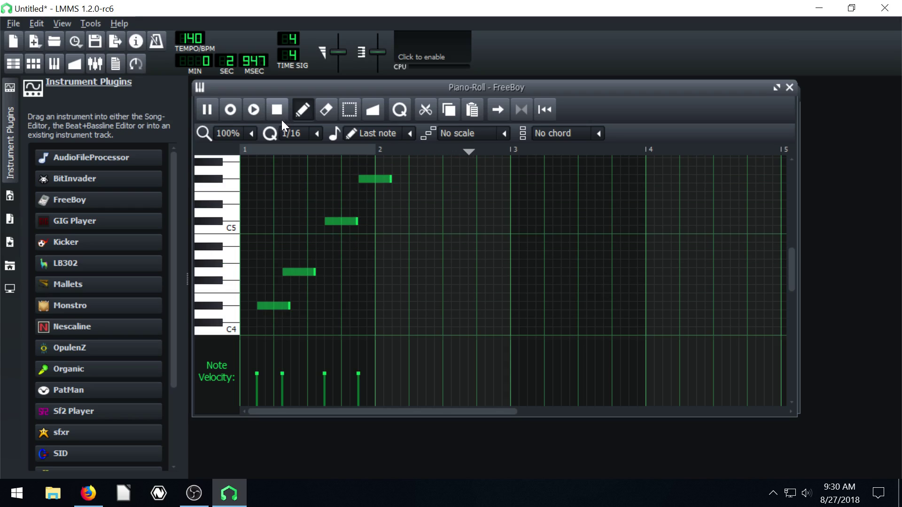
pyautogui.click(277, 113)
pyautogui.click(210, 108)
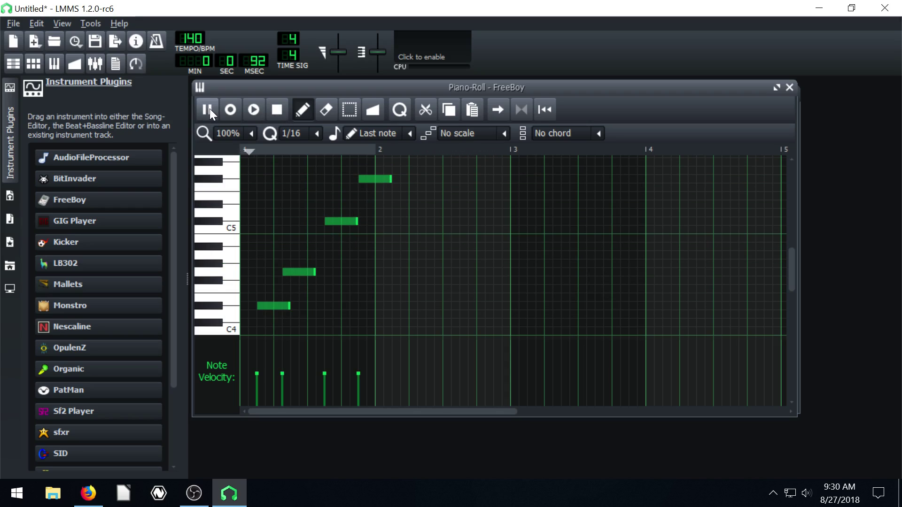
pyautogui.click(279, 109)
pyautogui.click(790, 87)
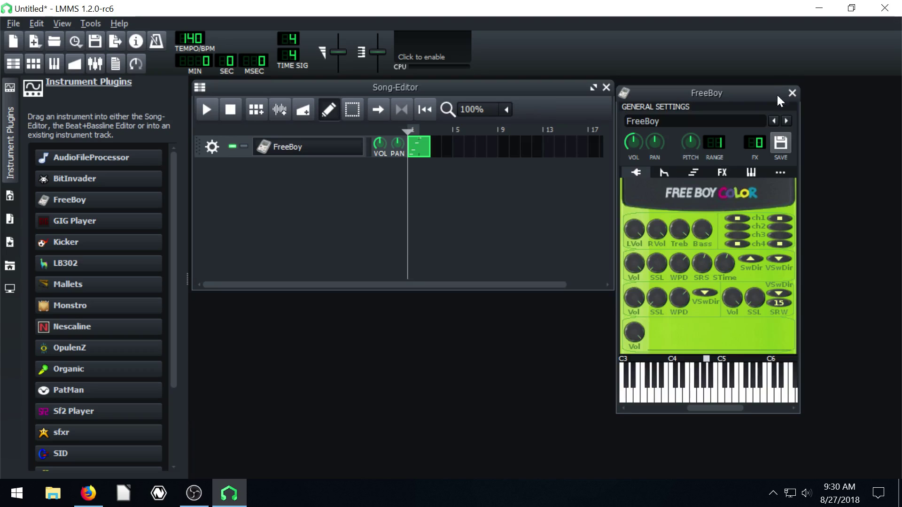
# Switch FreeBoy channels 1 and 4 off and channel 2 on, then play the song
pyautogui.click(780, 218)
pyautogui.click(780, 226)
pyautogui.click(737, 218)
pyautogui.click(738, 227)
pyautogui.click(737, 244)
pyautogui.click(780, 244)
pyautogui.click(205, 106)
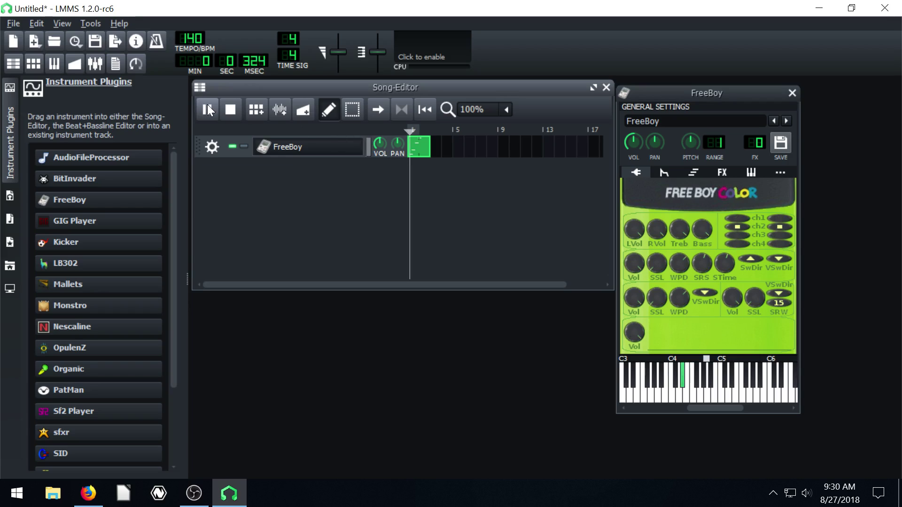
pyautogui.click(234, 108)
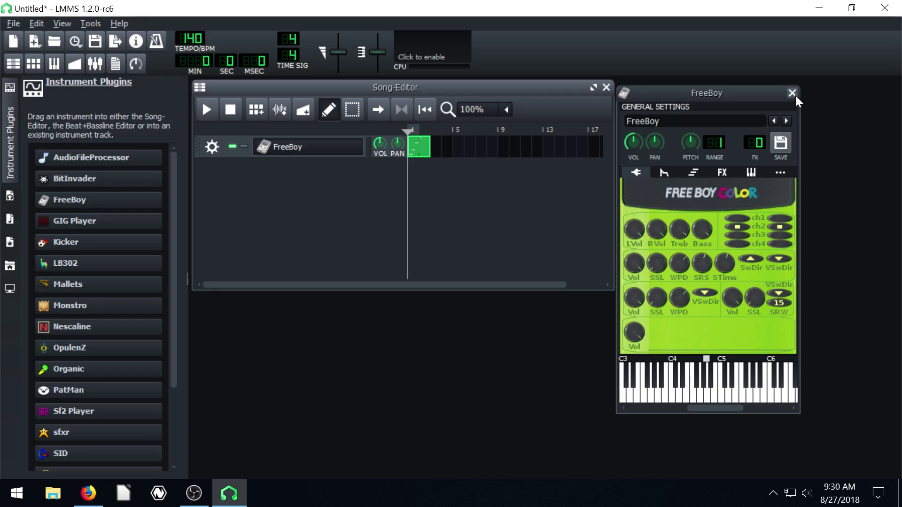
# Add BitInvader and AudioFileProcessor tracks to the song beneath FreeBoy
pyautogui.moveTo(794, 92); pyautogui.dragTo(826, 94)
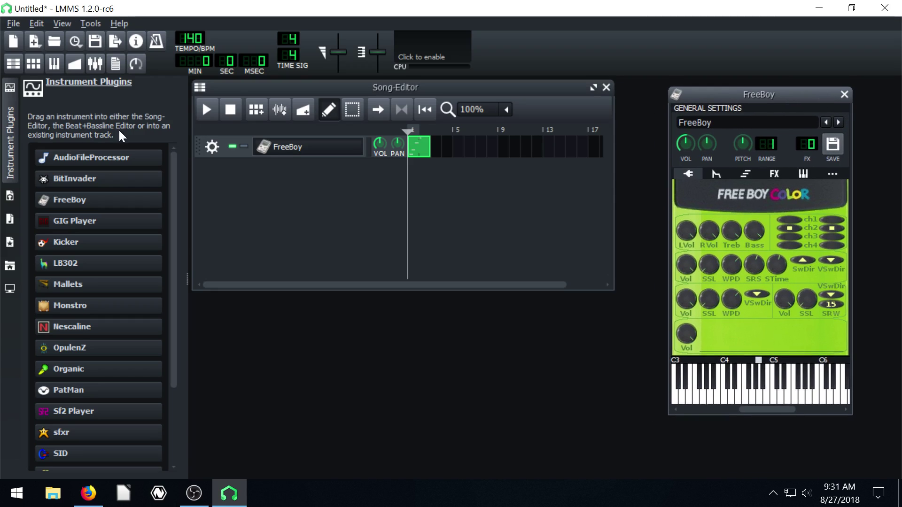
pyautogui.doubleClick(85, 185)
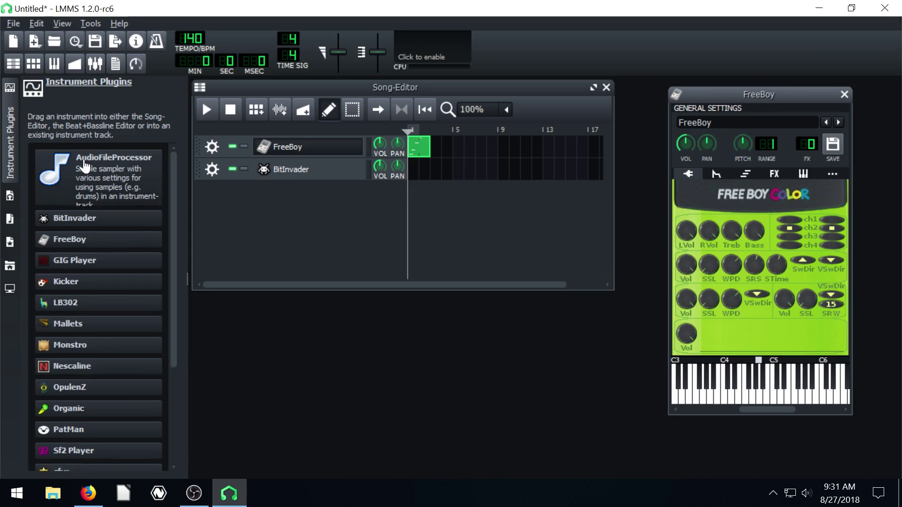
pyautogui.moveTo(85, 165); pyautogui.dragTo(279, 219)
# Open the BitInvader and AudioFileProcessor instrument windows and arrange them beside FreeBoy's
pyautogui.click(284, 169)
pyautogui.moveTo(325, 155); pyautogui.dragTo(602, 98)
pyautogui.click(308, 193)
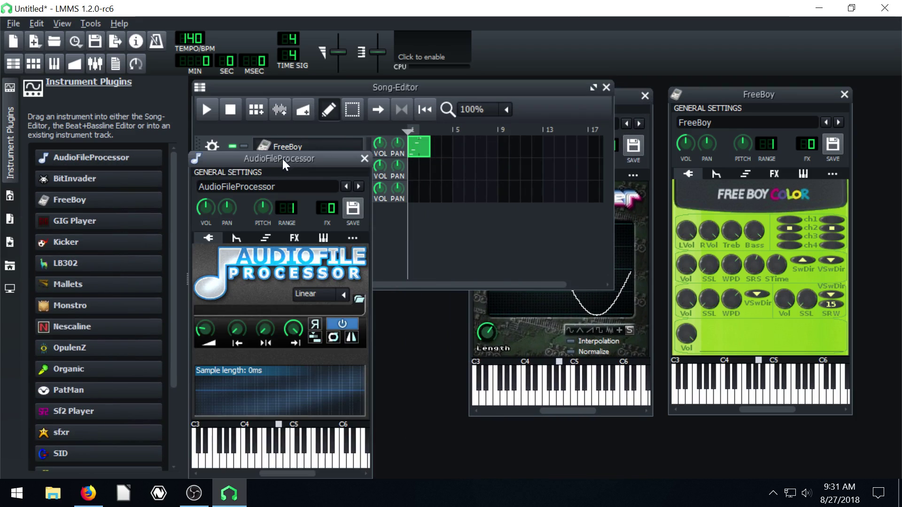
pyautogui.moveTo(282, 160); pyautogui.dragTo(426, 95)
pyautogui.click(615, 96)
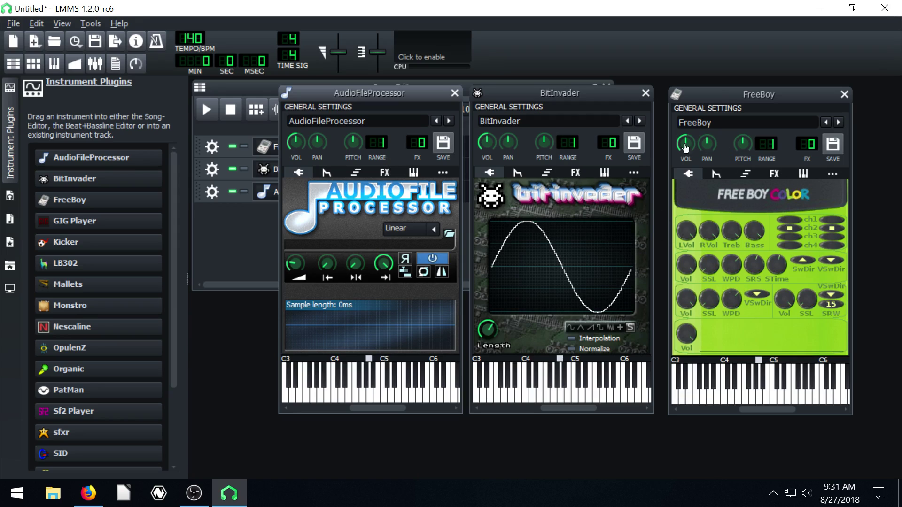
pyautogui.moveTo(715, 96); pyautogui.dragTo(709, 96)
pyautogui.moveTo(576, 93); pyautogui.dragTo(575, 92)
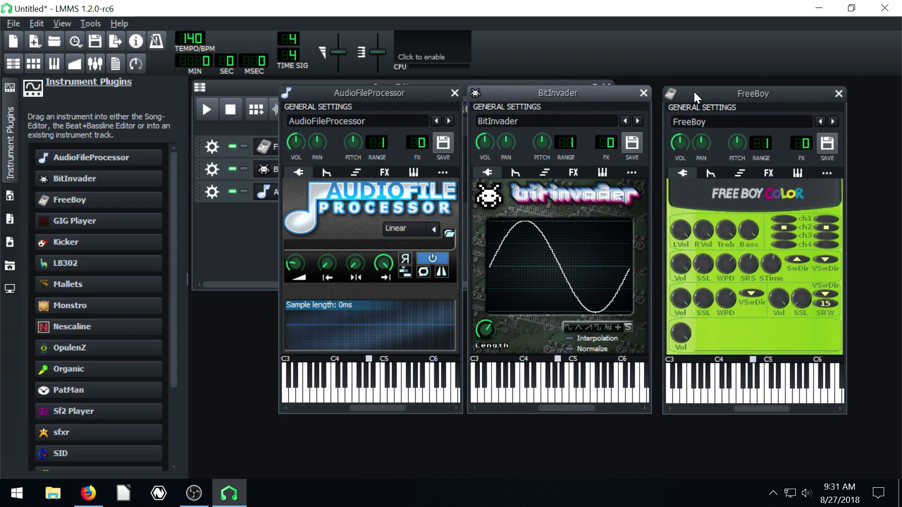
pyautogui.moveTo(699, 92); pyautogui.dragTo(706, 92)
pyautogui.moveTo(604, 94); pyautogui.dragTo(610, 93)
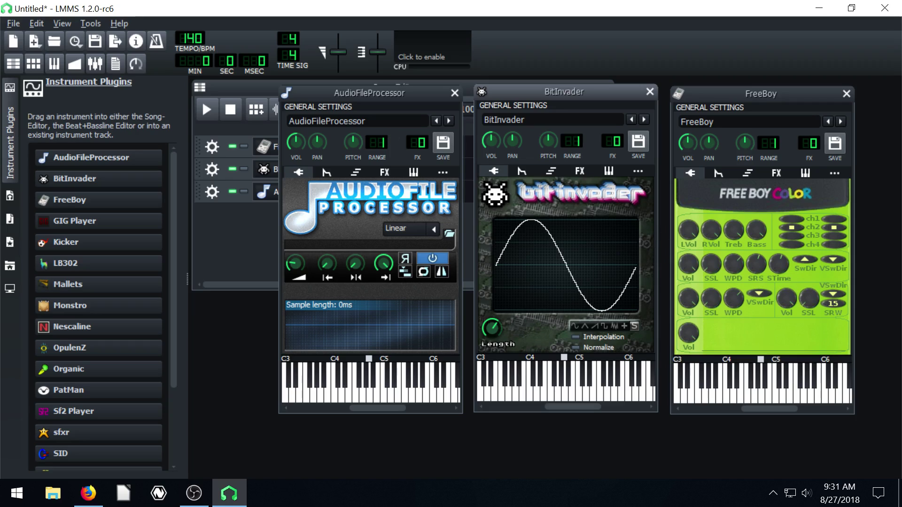
pyautogui.moveTo(366, 94); pyautogui.dragTo(360, 91)
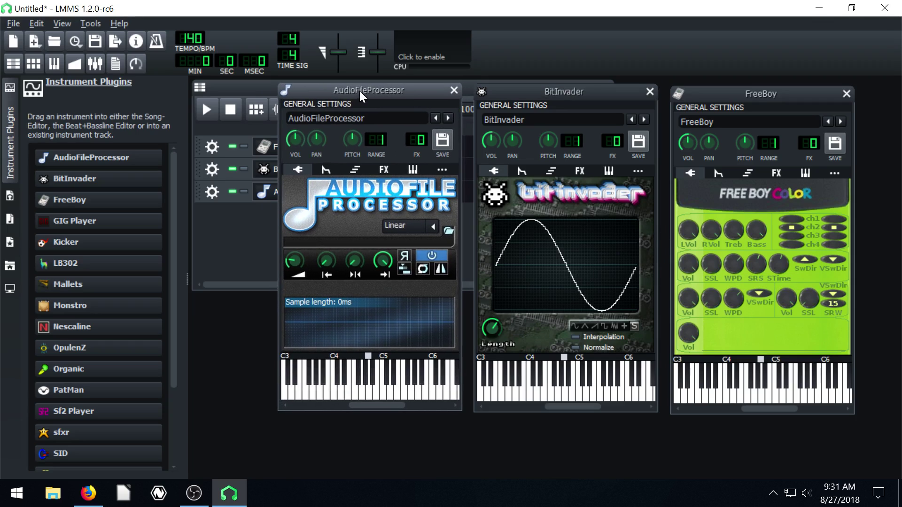
# Close the AudioFileProcessor, BitInvader and FreeBoy instrument windows
pyautogui.click(454, 89)
pyautogui.click(649, 91)
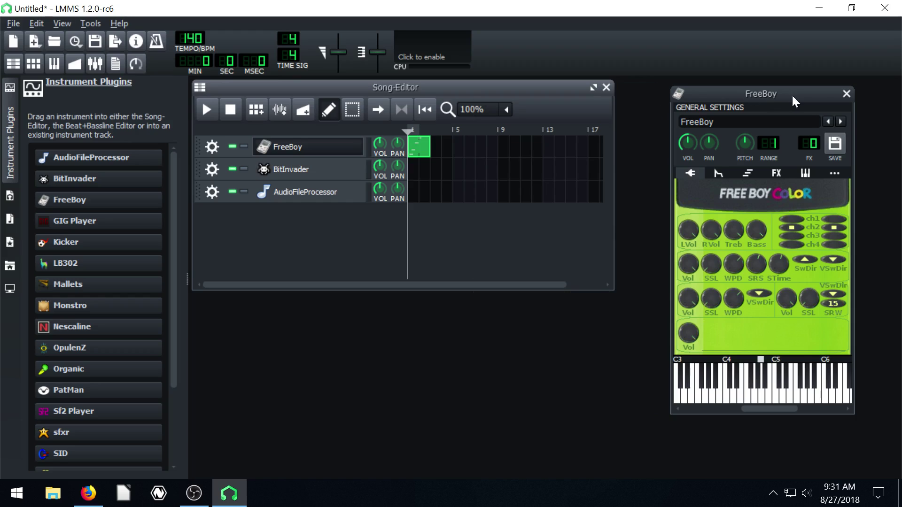
pyautogui.click(847, 94)
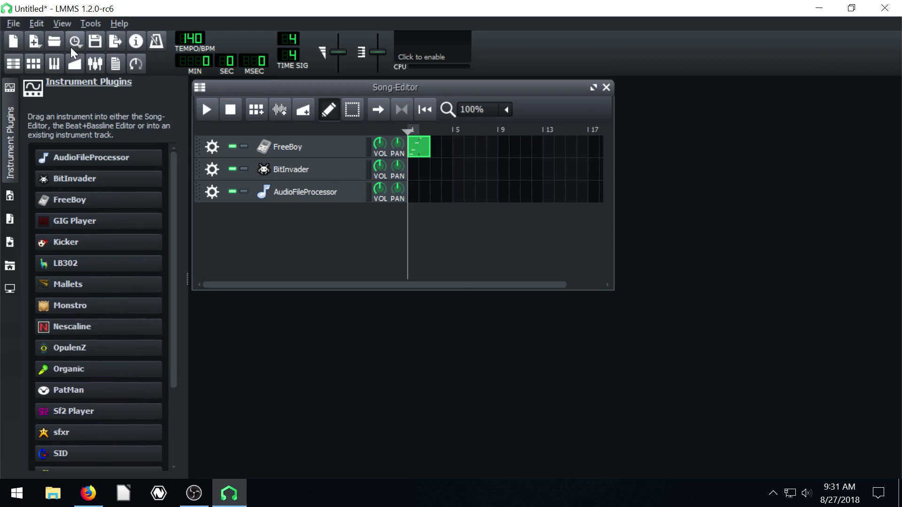
# Open the Beat+Bassline Editor and add a Beat/Bassline 0 track to the song
pyautogui.click(53, 64)
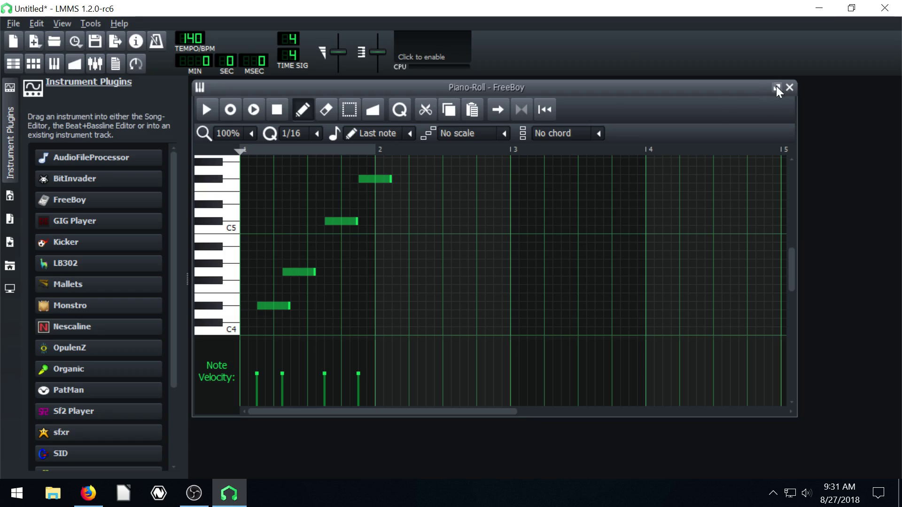
pyautogui.click(783, 90)
pyautogui.click(33, 64)
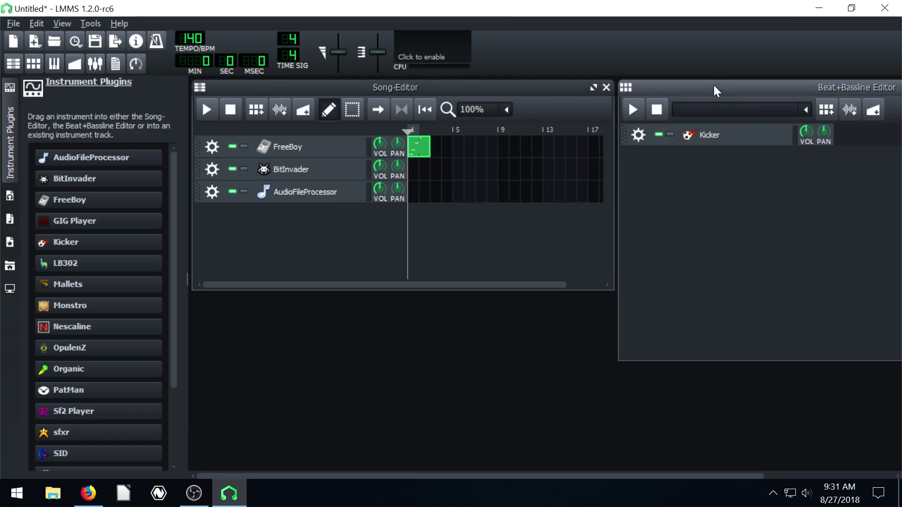
pyautogui.moveTo(709, 85); pyautogui.dragTo(572, 124)
pyautogui.click(256, 110)
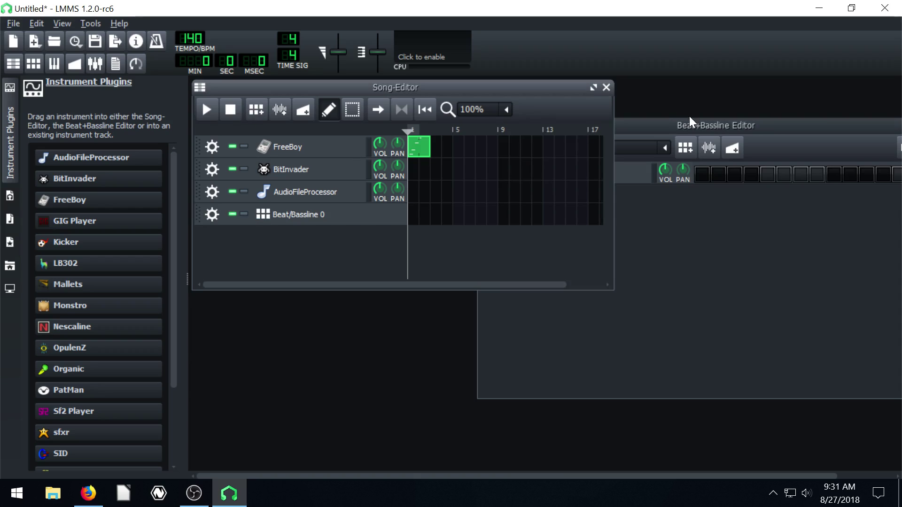
pyautogui.moveTo(690, 124); pyautogui.dragTo(577, 123)
# Switch on Kicker steps 1, 5, 11 and 15, then play and stop the pattern
pyautogui.click(573, 173)
pyautogui.click(638, 172)
pyautogui.click(737, 174)
pyautogui.click(803, 172)
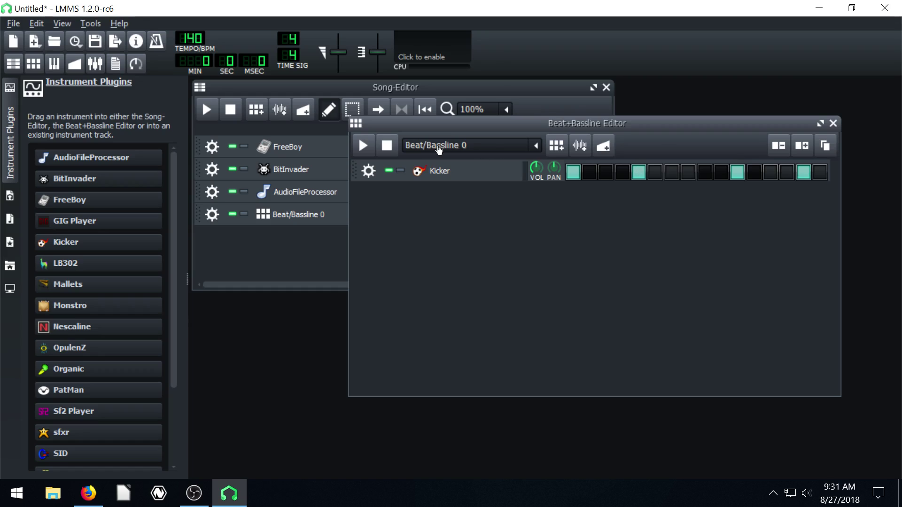
pyautogui.click(364, 145)
pyautogui.click(386, 146)
# Open the Kicker instrument window and move it aside
pyautogui.moveTo(473, 126); pyautogui.dragTo(432, 213)
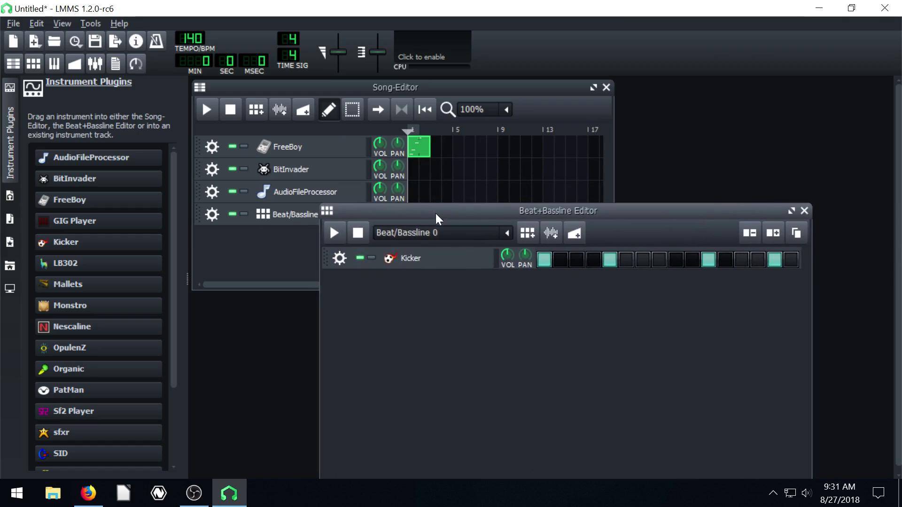
pyautogui.click(411, 260)
pyautogui.moveTo(341, 90); pyautogui.dragTo(571, 103)
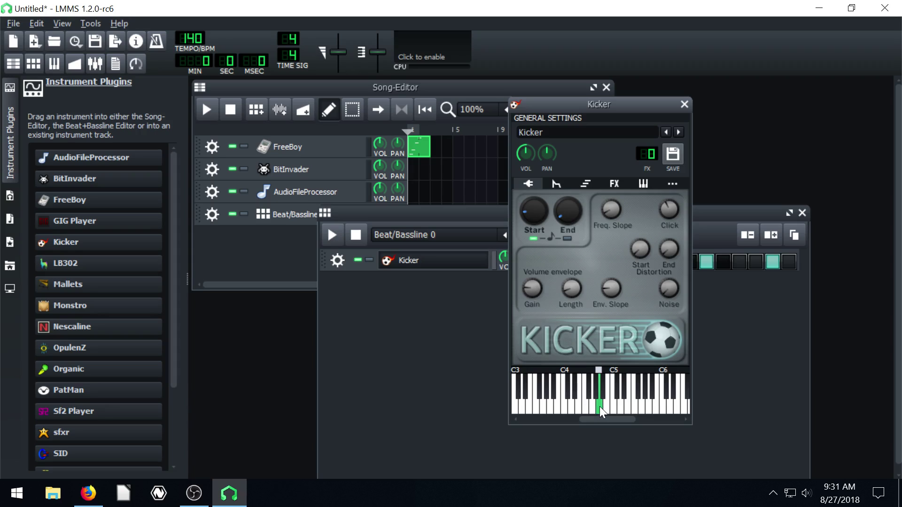
# Preview the Kicker sound and raise its Gain to 1.9
pyautogui.moveTo(600, 407); pyautogui.dragTo(601, 376)
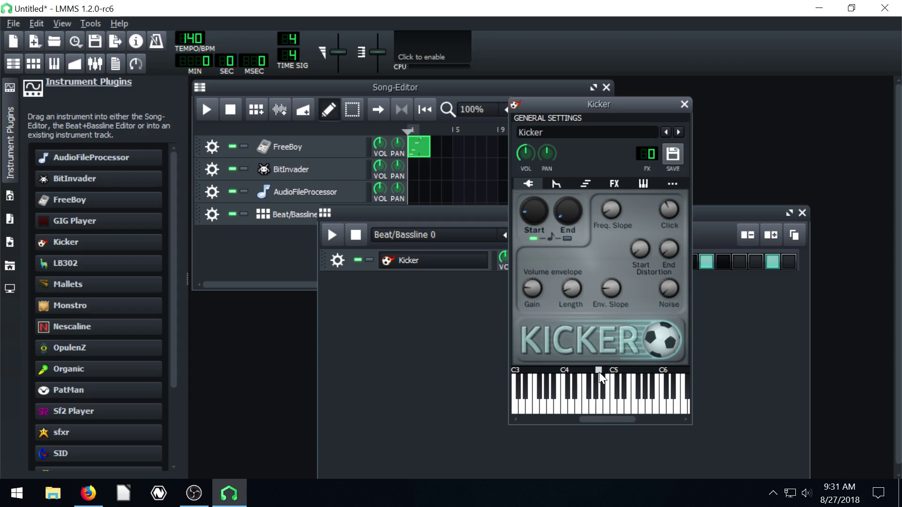
pyautogui.click(599, 406)
pyautogui.click(599, 406)
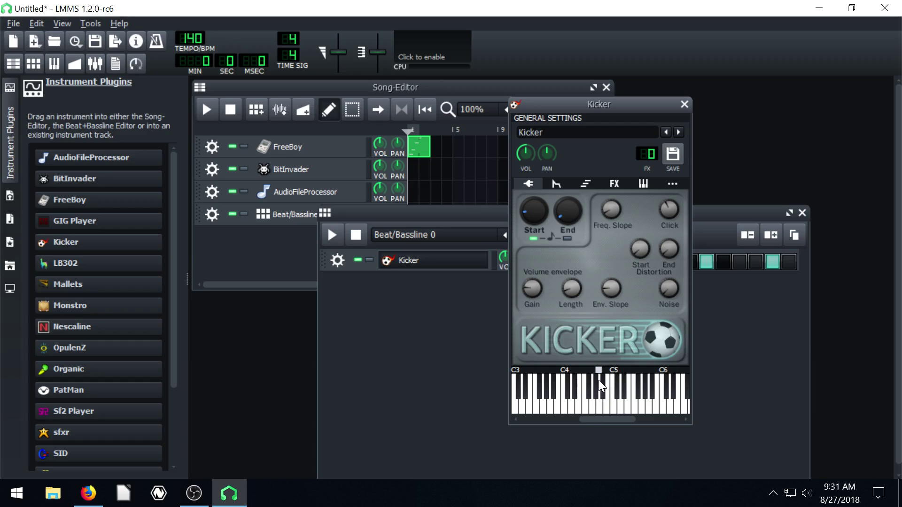
pyautogui.moveTo(528, 294); pyautogui.dragTo(572, 283)
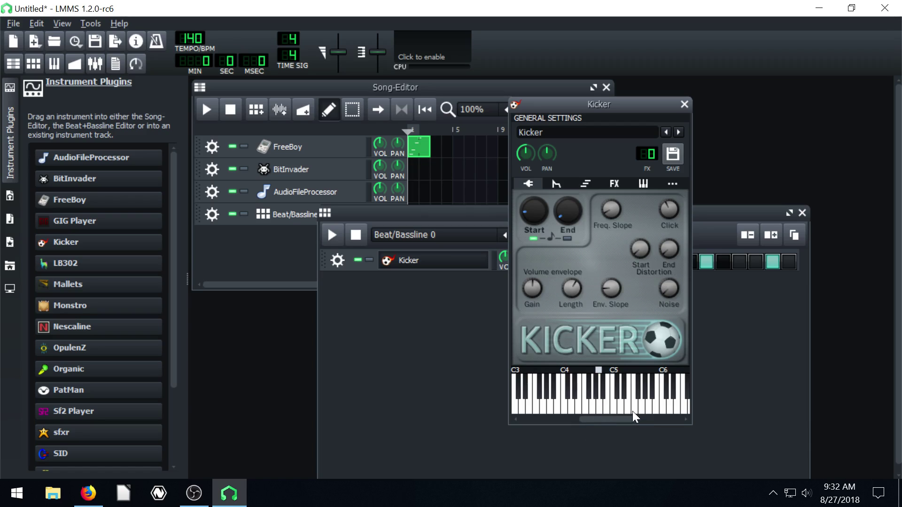
pyautogui.click(598, 406)
# Adjust the kick's envelope slope and set Noise to 0.03, previewing the result
pyautogui.click(611, 288)
pyautogui.click(670, 289)
pyautogui.click(602, 404)
pyautogui.moveTo(563, 408); pyautogui.dragTo(600, 407)
# Play the beat, retune the kick's envelope length, and play the pattern again
pyautogui.click(685, 105)
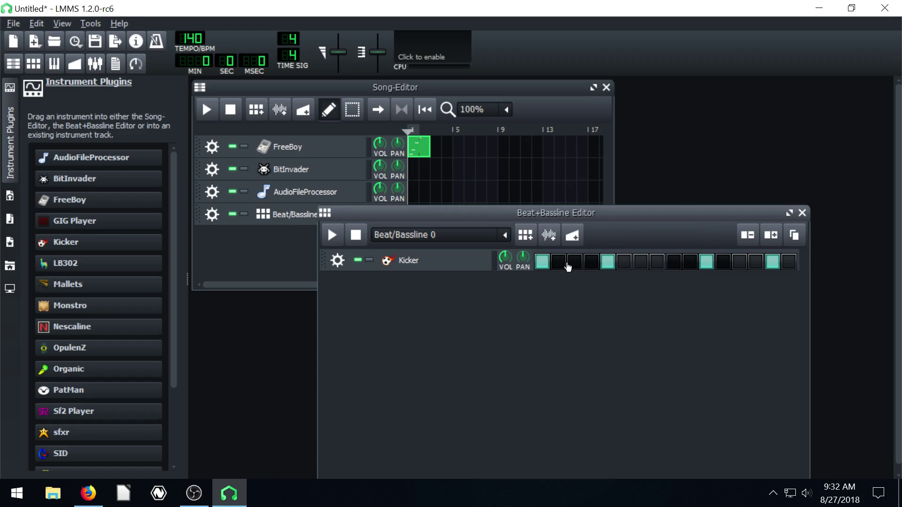
pyautogui.click(330, 236)
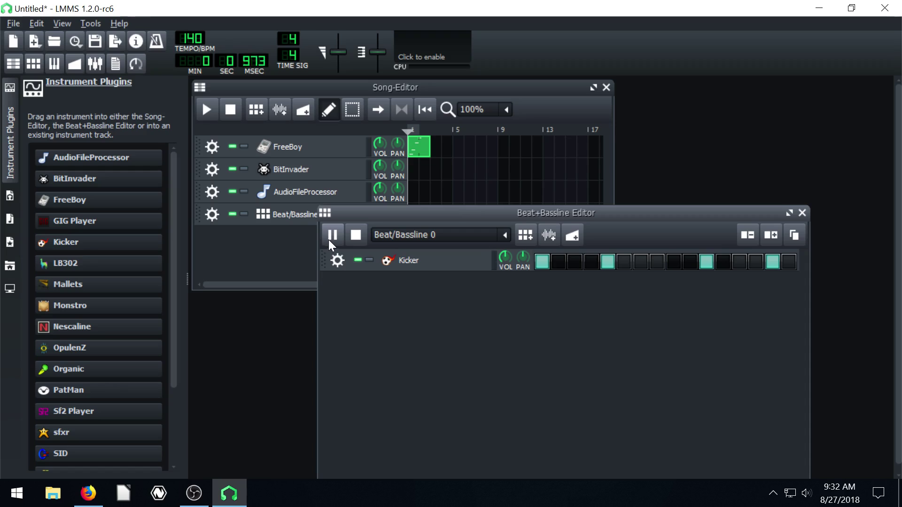
pyautogui.click(356, 235)
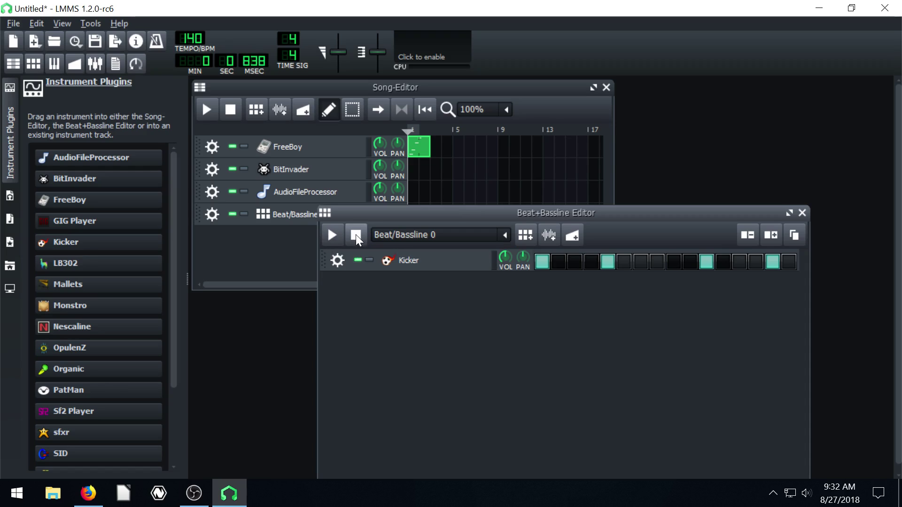
pyautogui.click(409, 261)
pyautogui.moveTo(582, 285); pyautogui.dragTo(570, 278)
pyautogui.click(458, 313)
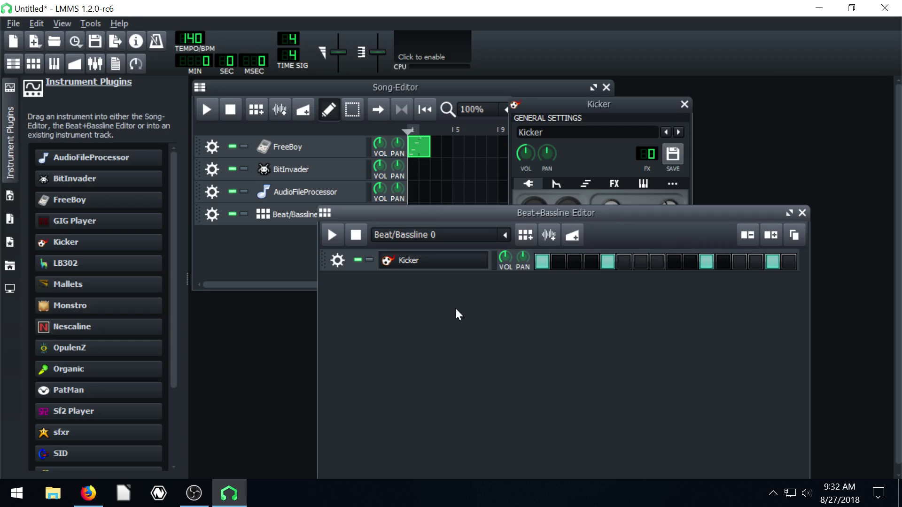
pyautogui.click(336, 232)
pyautogui.click(358, 236)
pyautogui.moveTo(450, 214); pyautogui.dragTo(428, 91)
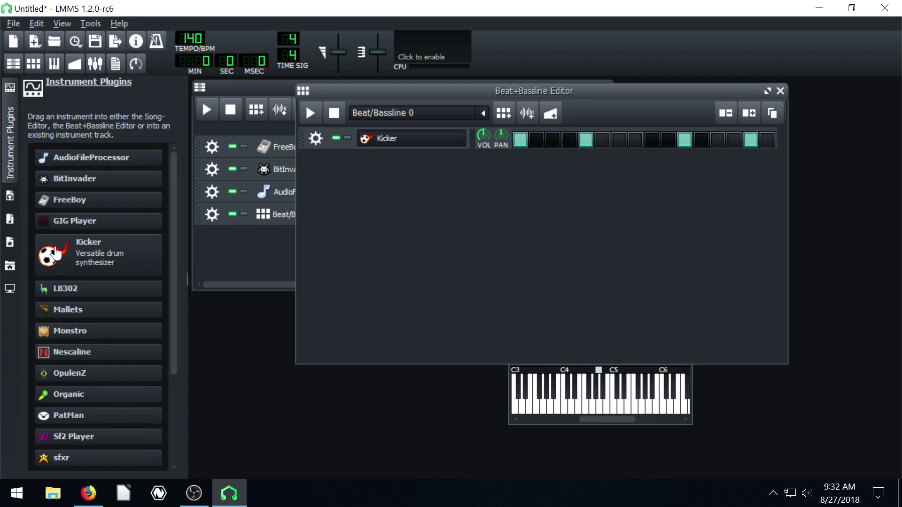
# Add a second Kicker row to the beat and switch on its steps 1–4
pyautogui.moveTo(53, 255); pyautogui.dragTo(359, 178)
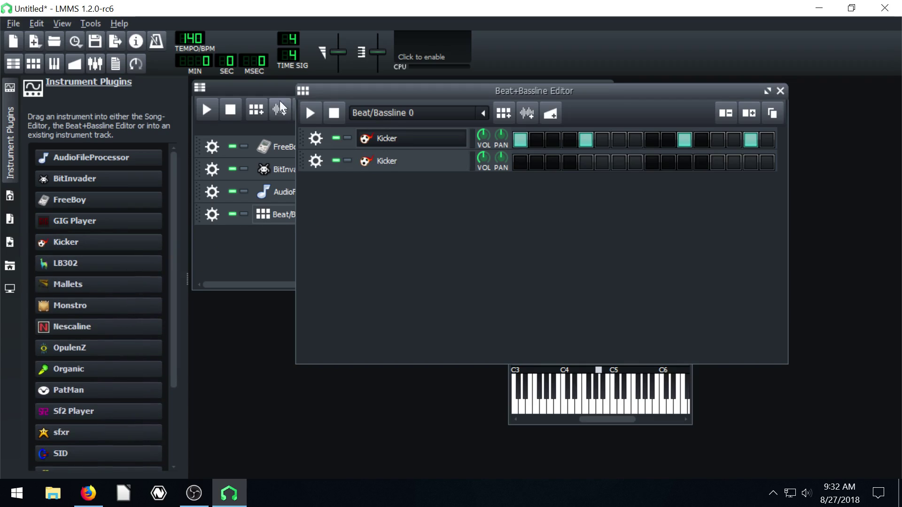
pyautogui.click(255, 88)
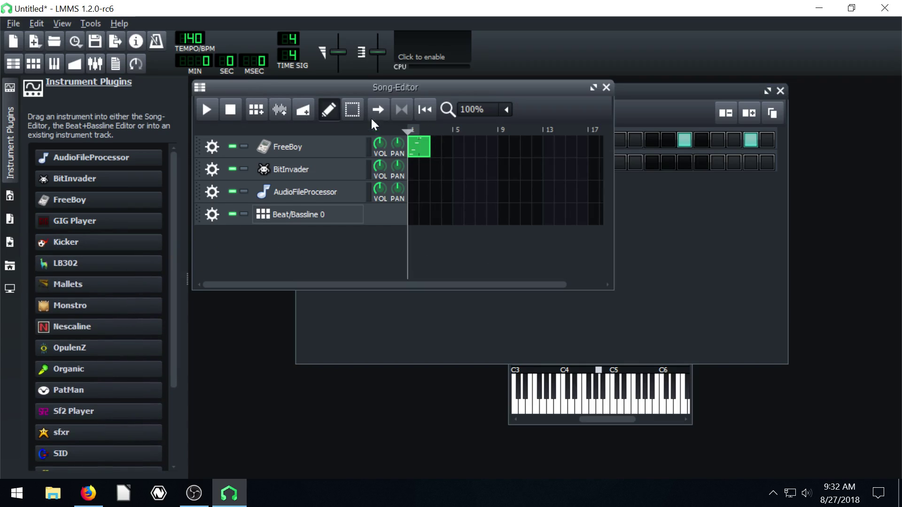
pyautogui.click(709, 267)
pyautogui.moveTo(565, 91); pyautogui.dragTo(592, 149)
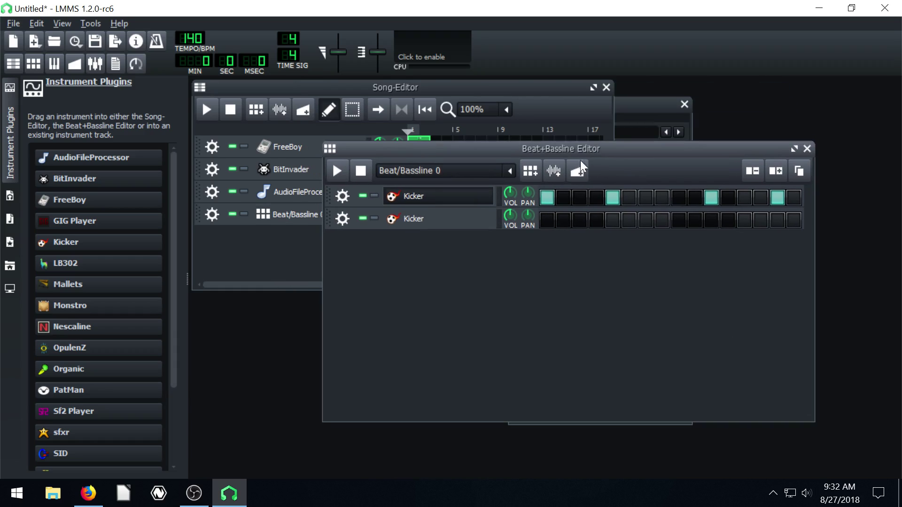
pyautogui.click(579, 222)
pyautogui.click(598, 222)
pyautogui.click(564, 220)
pyautogui.click(547, 220)
# While soloing rows during playback, add steps 9 and 13, then add a third Kicker row
pyautogui.click(337, 171)
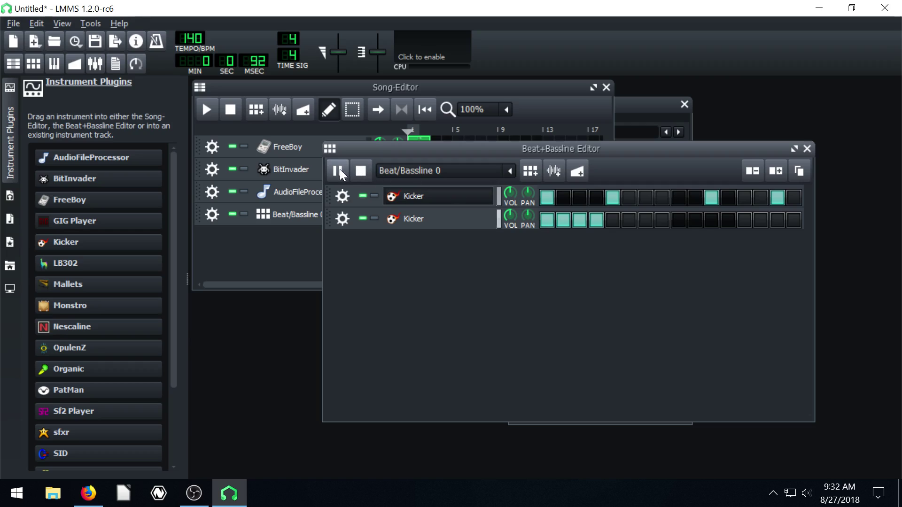
pyautogui.click(375, 197)
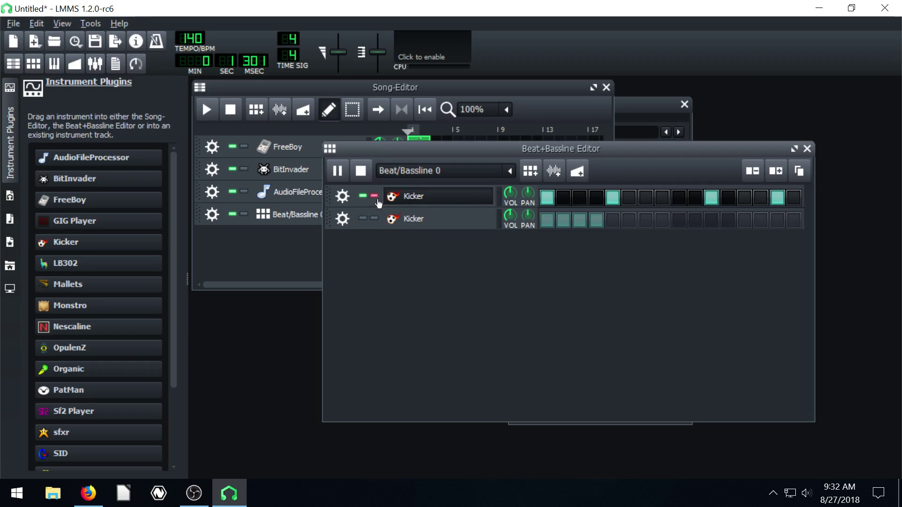
pyautogui.click(375, 219)
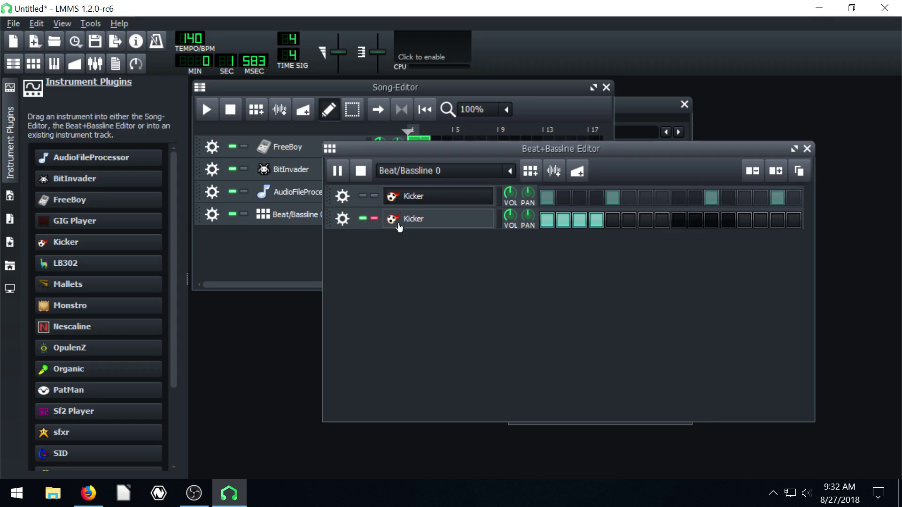
pyautogui.click(678, 222)
pyautogui.click(745, 220)
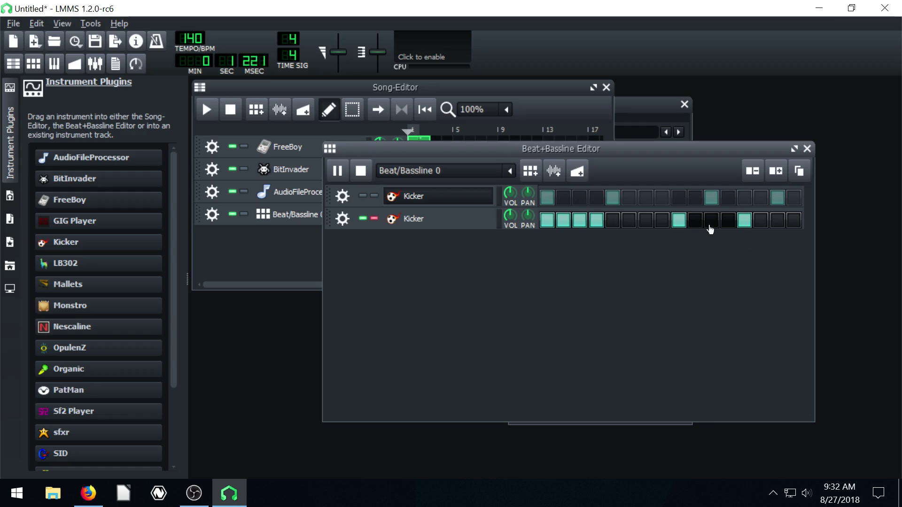
pyautogui.click(374, 196)
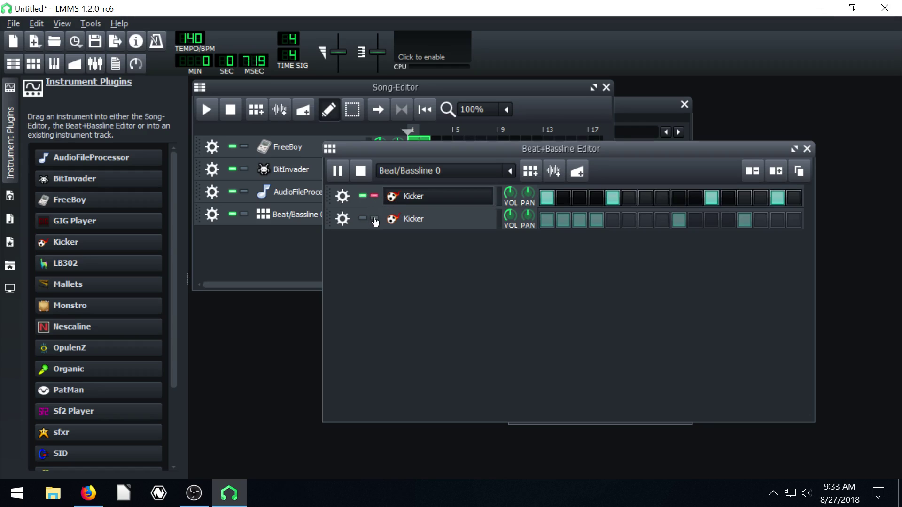
pyautogui.click(374, 219)
pyautogui.click(375, 221)
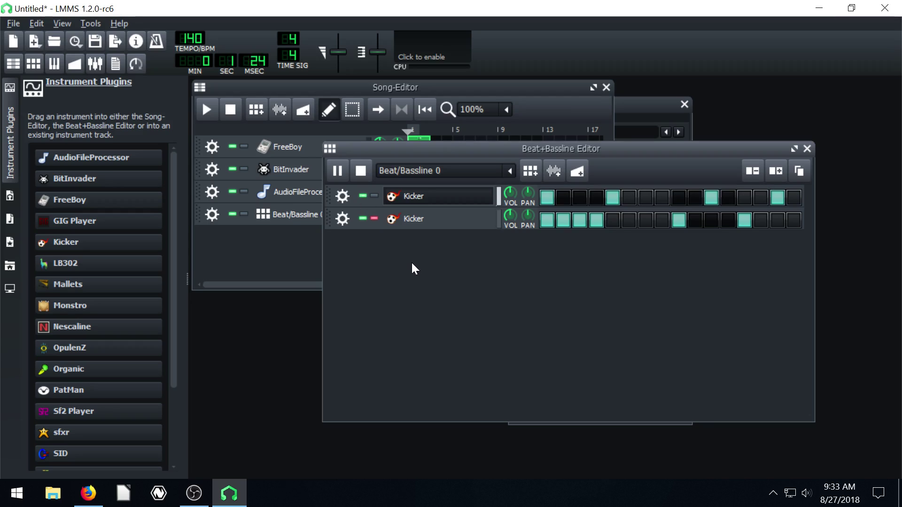
pyautogui.click(363, 170)
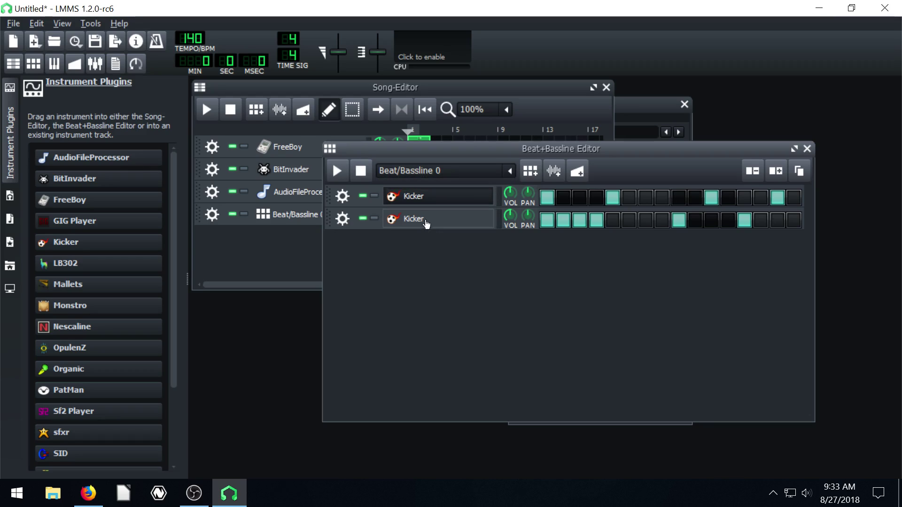
pyautogui.moveTo(52, 257); pyautogui.dragTo(420, 241)
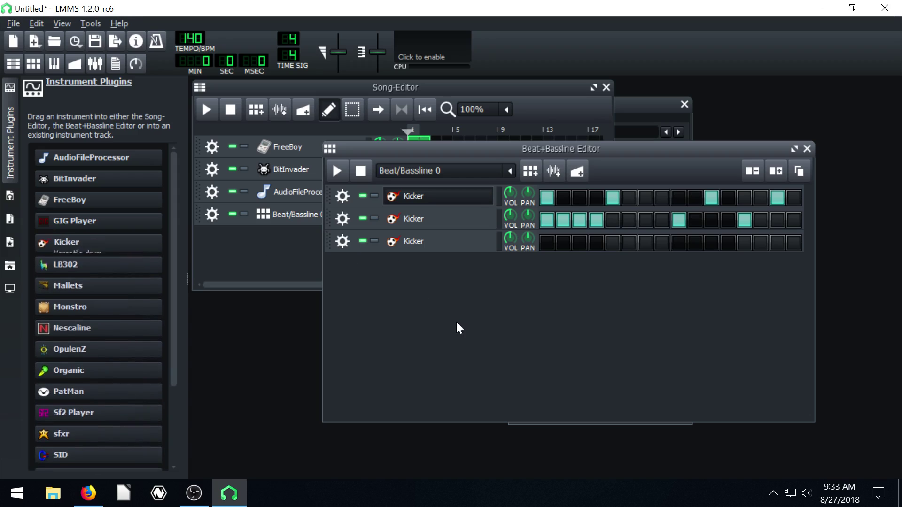
pyautogui.moveTo(540, 157); pyautogui.dragTo(548, 153)
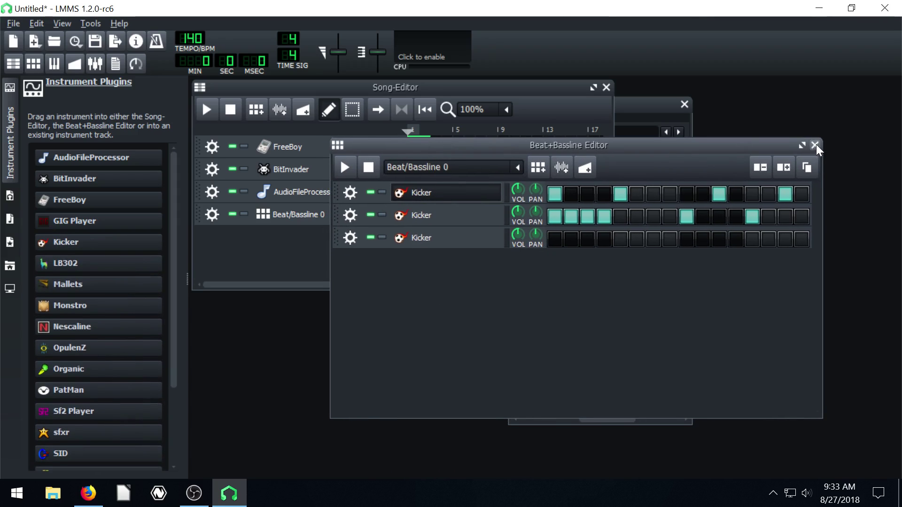
# Add a Kicker track to the song with a one-bar clip at bar 1 and open it
pyautogui.click(815, 145)
pyautogui.moveTo(66, 249); pyautogui.dragTo(217, 243)
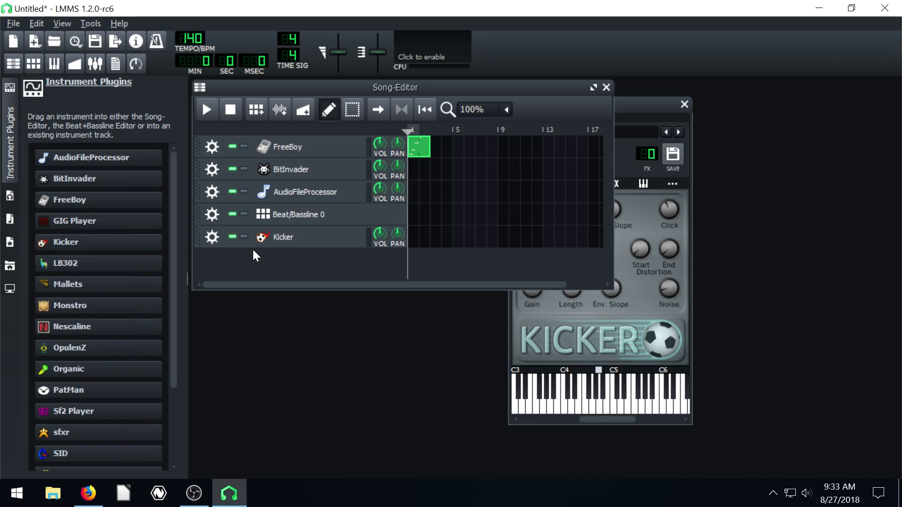
pyautogui.click(413, 238)
pyautogui.doubleClick(414, 245)
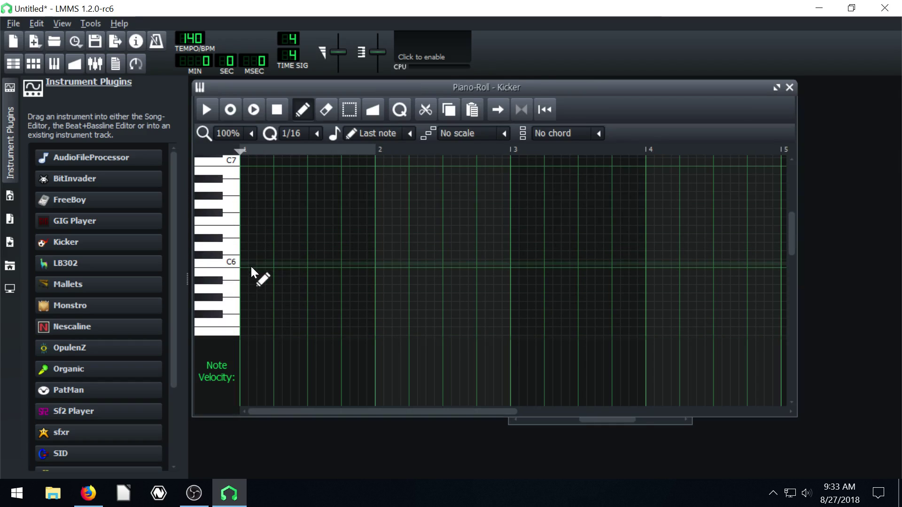
# Enter four rising notes from C6 toward C7, play them back, and close the Piano-Roll
pyautogui.click(254, 264)
pyautogui.click(293, 238)
pyautogui.click(329, 204)
pyautogui.click(371, 179)
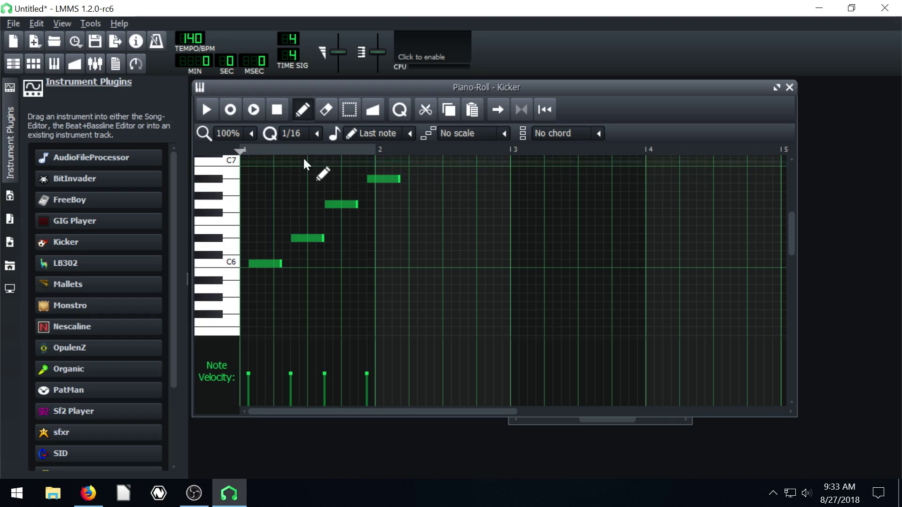
pyautogui.click(207, 110)
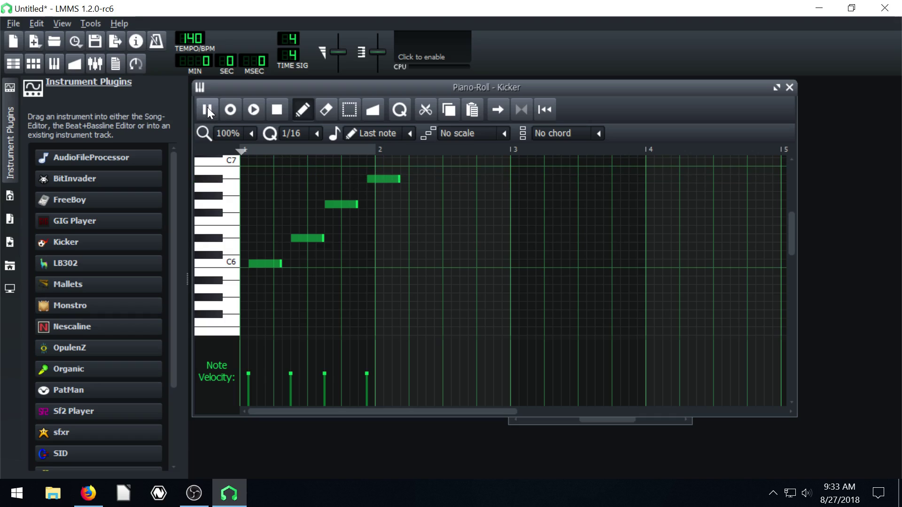
pyautogui.click(275, 109)
pyautogui.click(789, 87)
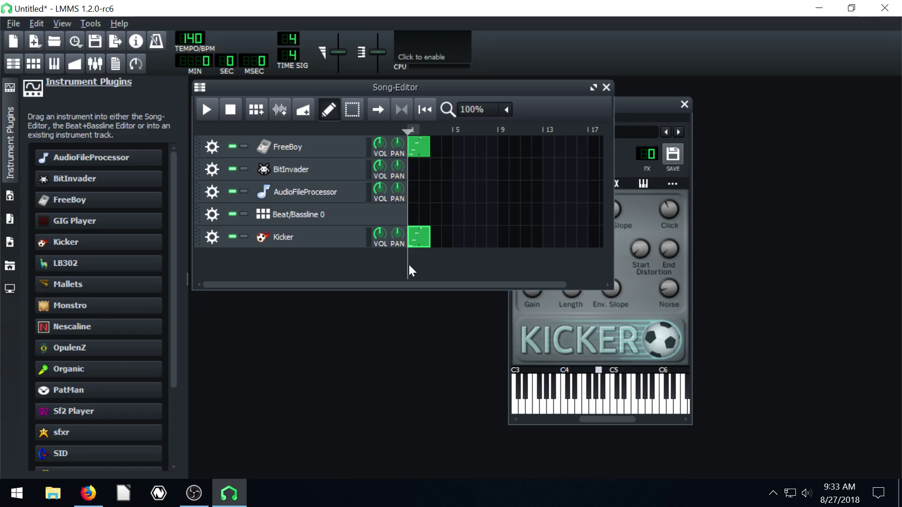
pyautogui.click(630, 103)
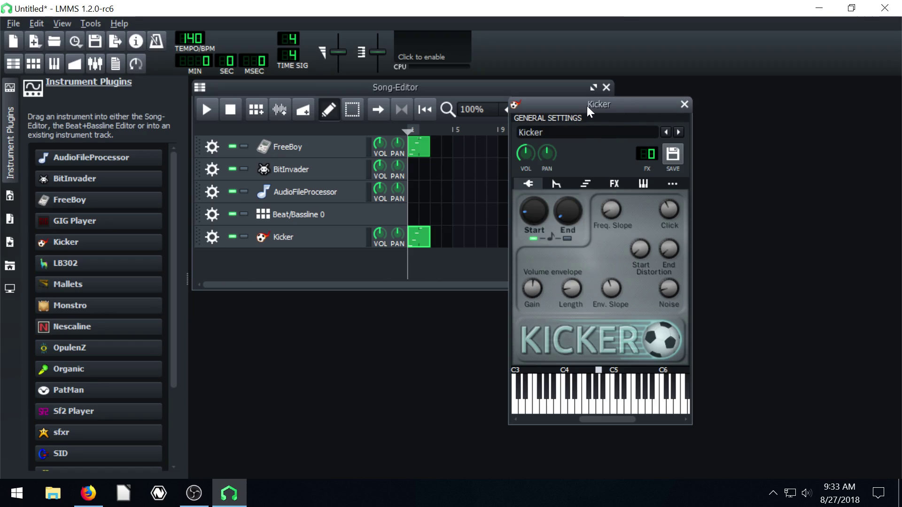
# Add Beat/Bassline 1, then put an AudioFileProcessor row into Beat/Bassline 0 and open its settings
pyautogui.click(685, 104)
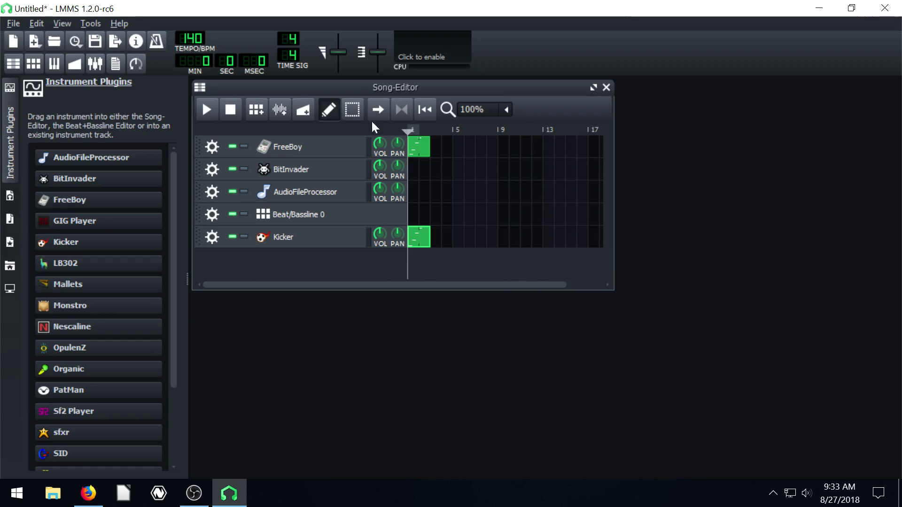
pyautogui.click(256, 109)
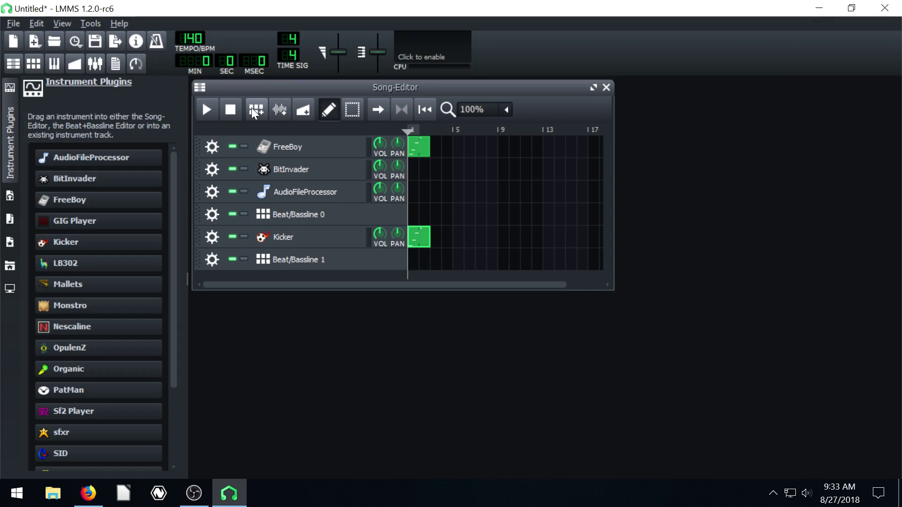
pyautogui.click(312, 214)
pyautogui.moveTo(675, 151); pyautogui.dragTo(732, 143)
pyautogui.moveTo(66, 162); pyautogui.dragTo(415, 261)
pyautogui.click(477, 258)
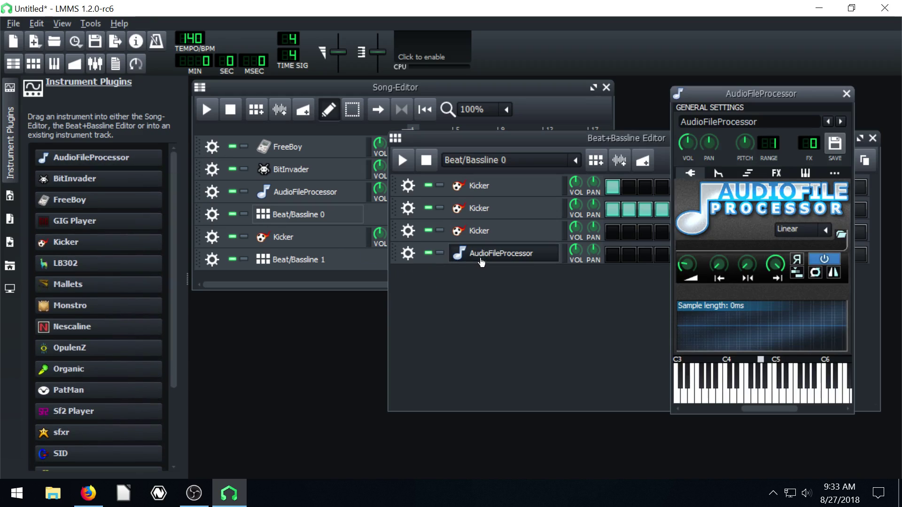
# Load hello.wav from the Desktop into the AudioFileProcessor and preview it
pyautogui.click(841, 235)
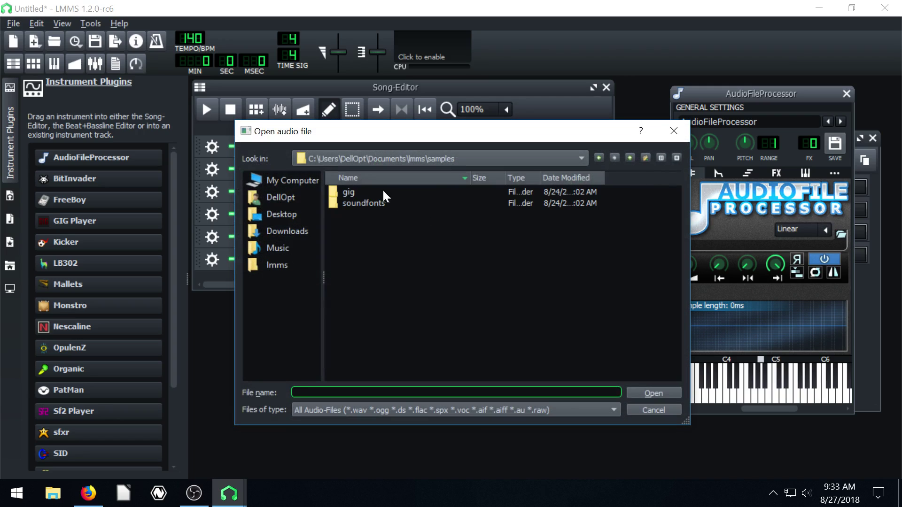
pyautogui.click(271, 215)
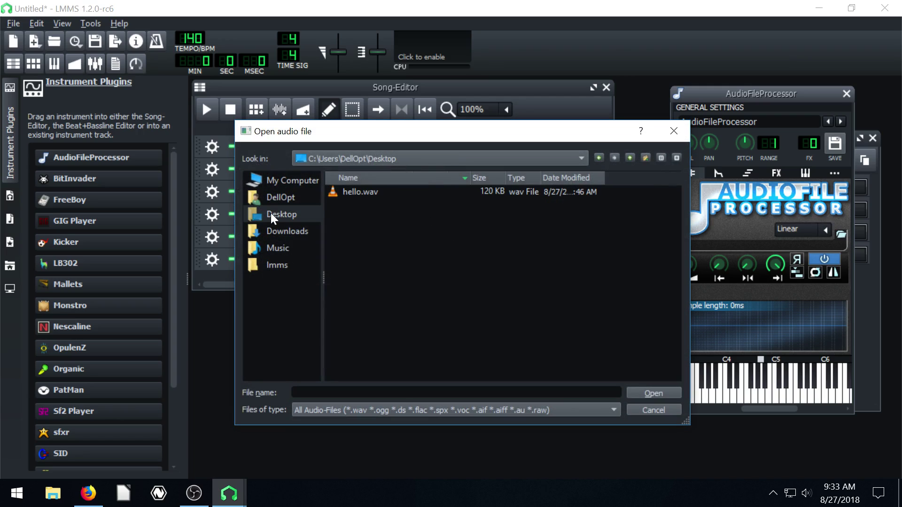
pyautogui.click(356, 193)
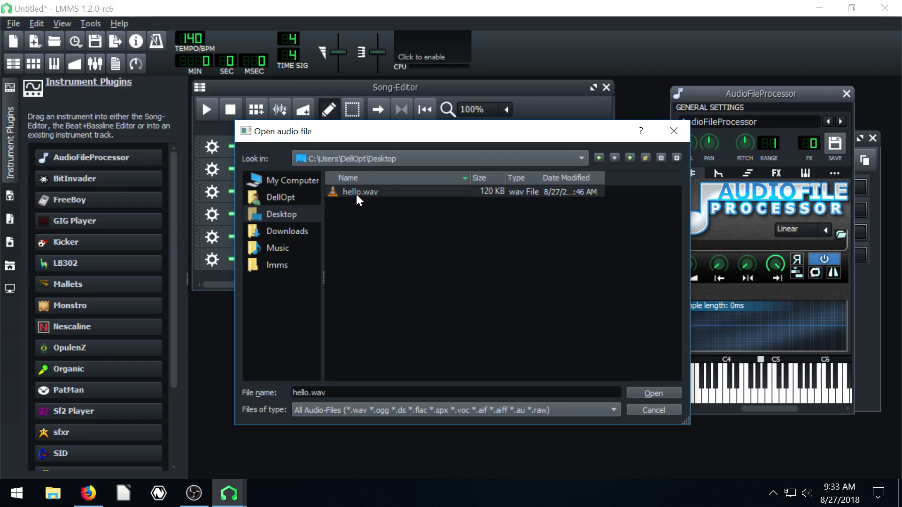
pyautogui.click(648, 393)
pyautogui.click(761, 391)
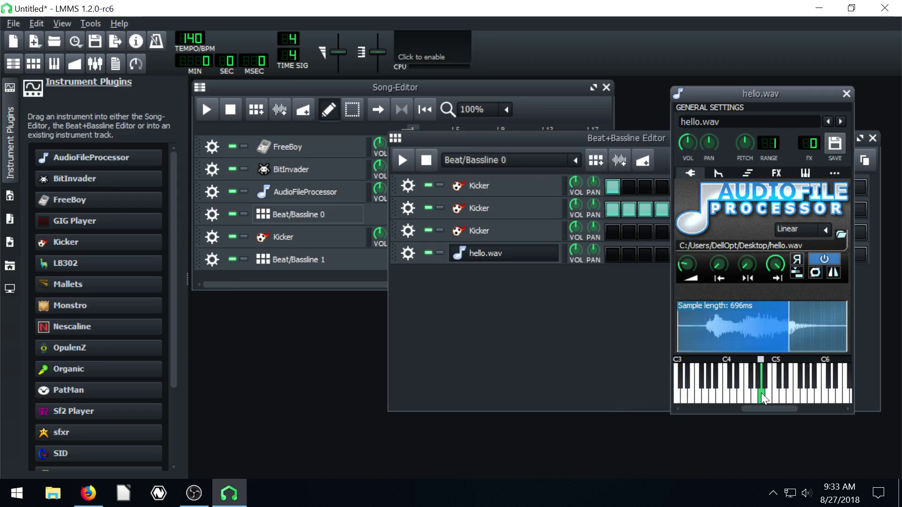
# Enable one step in the hello.wav row and play the pattern, briefly soloing the first Kicker
pyautogui.click(494, 312)
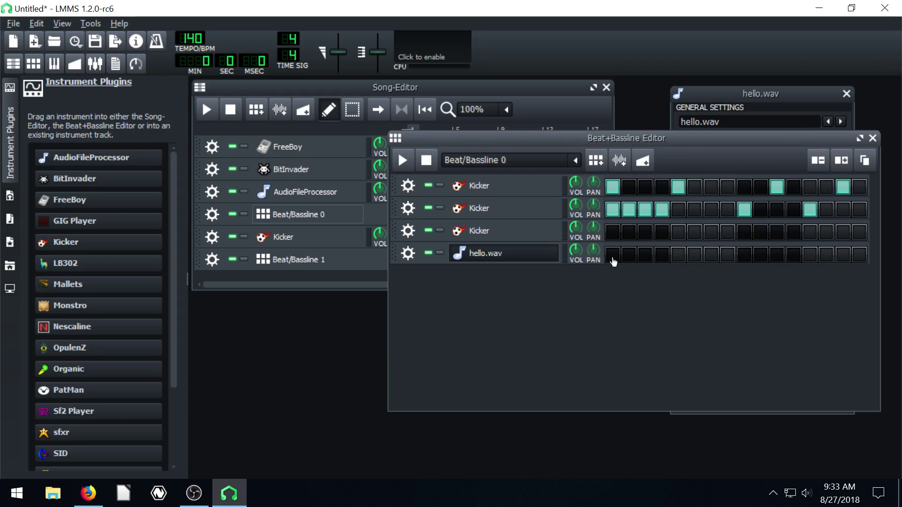
pyautogui.click(811, 255)
pyautogui.click(407, 162)
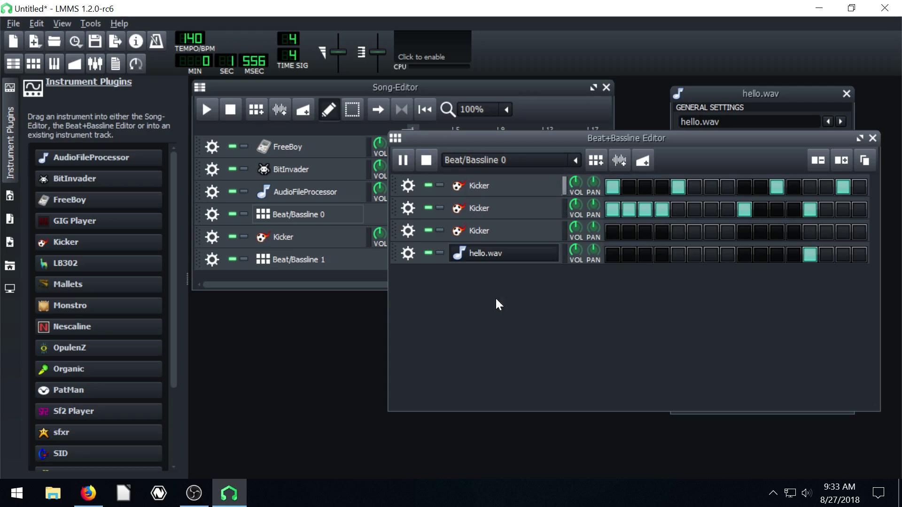
pyautogui.click(440, 185)
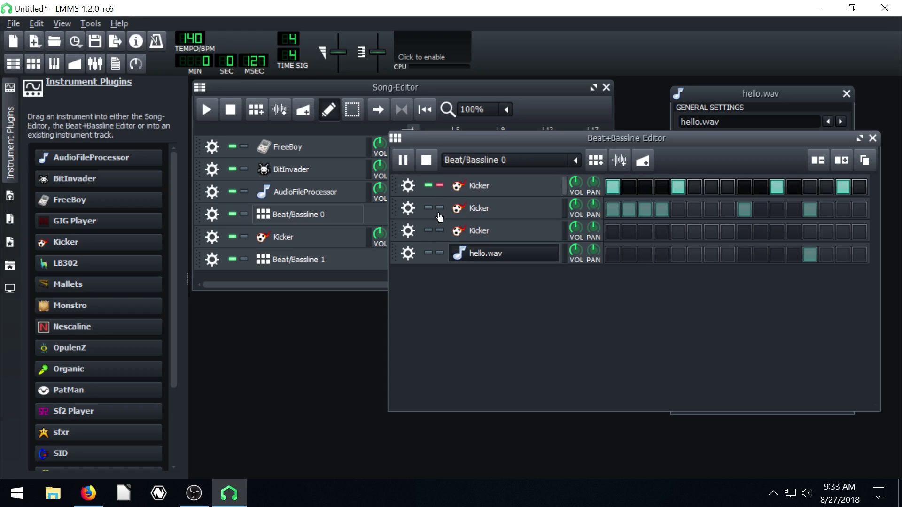
pyautogui.click(440, 186)
pyautogui.click(426, 160)
# Add a BitInvader row with steps 1, 3 and 6, play it, then close the editors
pyautogui.moveTo(687, 138); pyautogui.dragTo(567, 142)
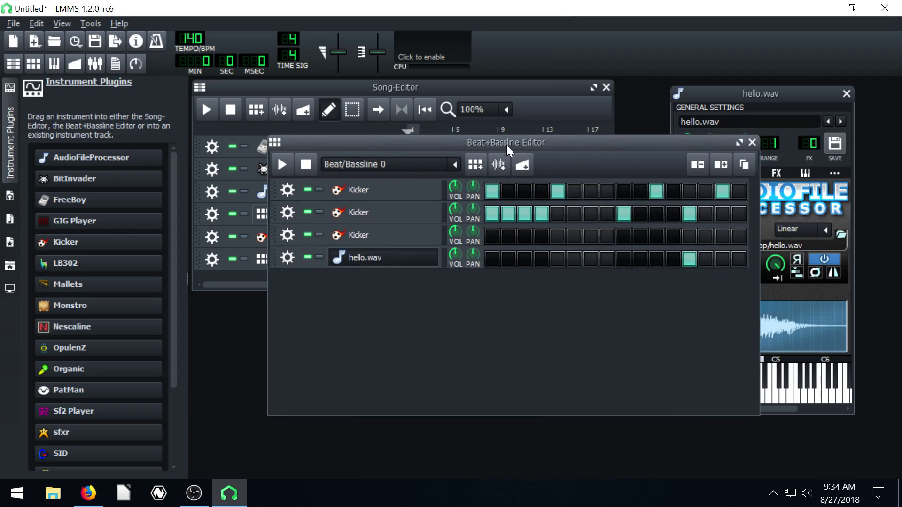
pyautogui.moveTo(59, 181); pyautogui.dragTo(362, 326)
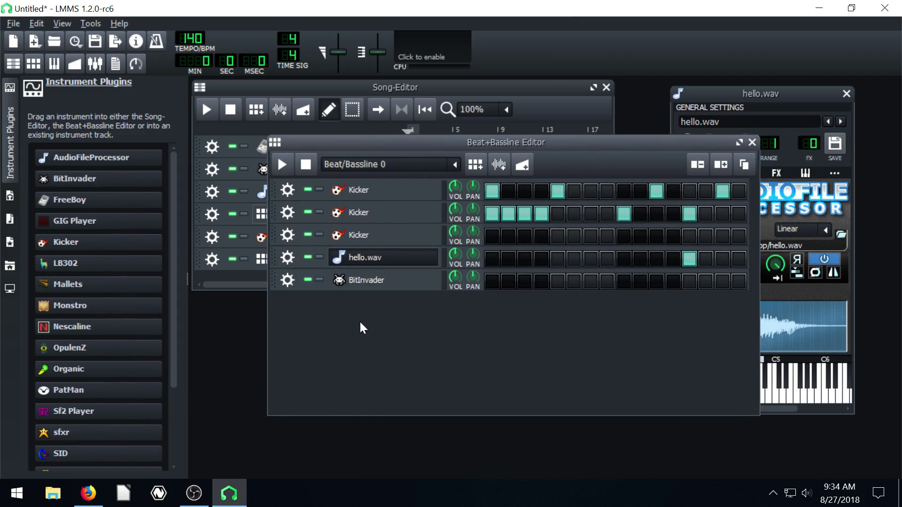
pyautogui.click(498, 285)
pyautogui.click(369, 279)
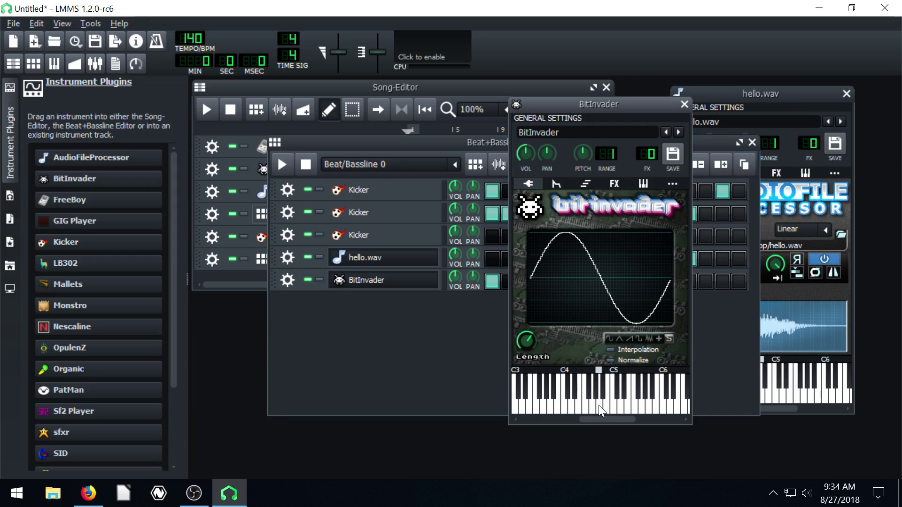
pyautogui.click(470, 338)
pyautogui.click(524, 281)
pyautogui.click(574, 281)
pyautogui.click(283, 165)
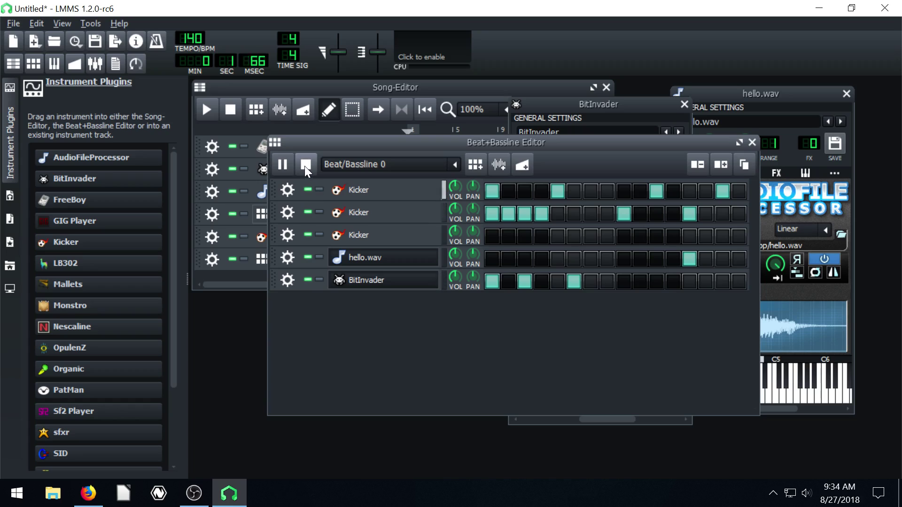
pyautogui.click(306, 164)
pyautogui.click(752, 142)
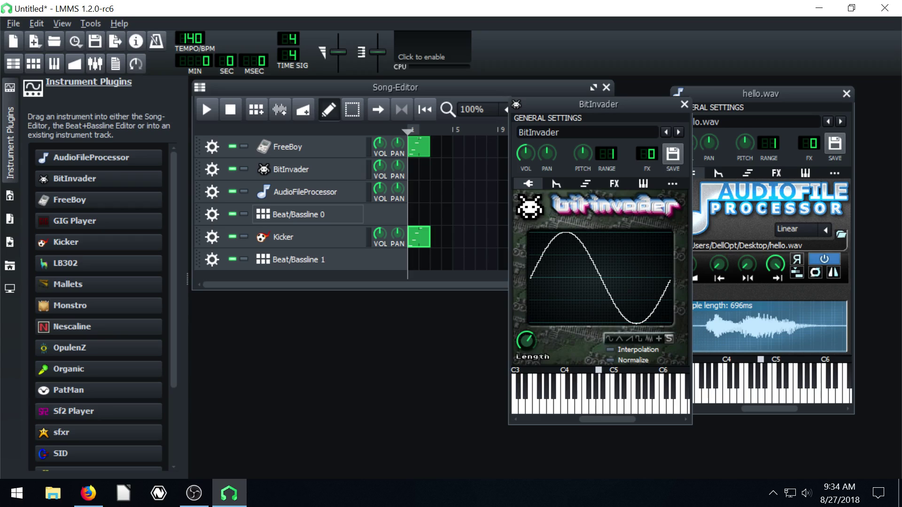
pyautogui.click(684, 104)
# Close the hello.wav instrument window and rearrange the Song-Editor and Beat+Bassline Editor windows
pyautogui.click(846, 94)
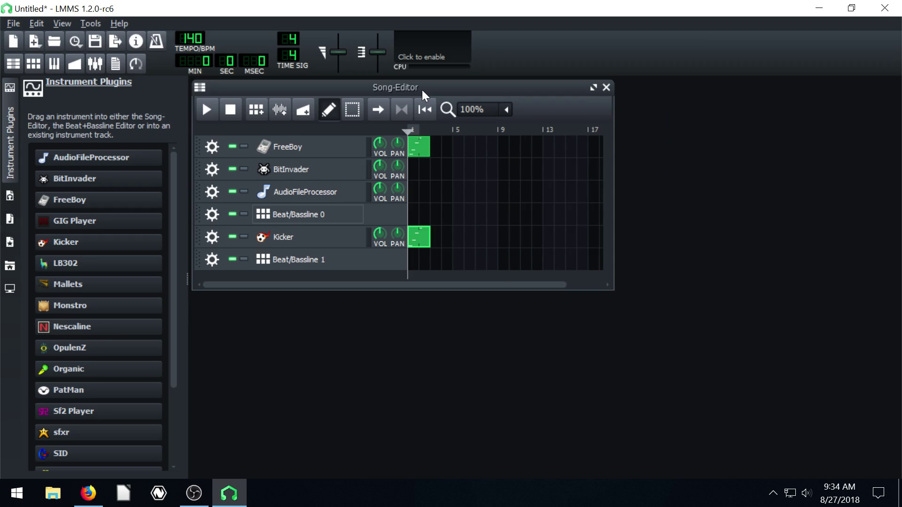
pyautogui.moveTo(422, 89); pyautogui.dragTo(446, 102)
pyautogui.click(33, 63)
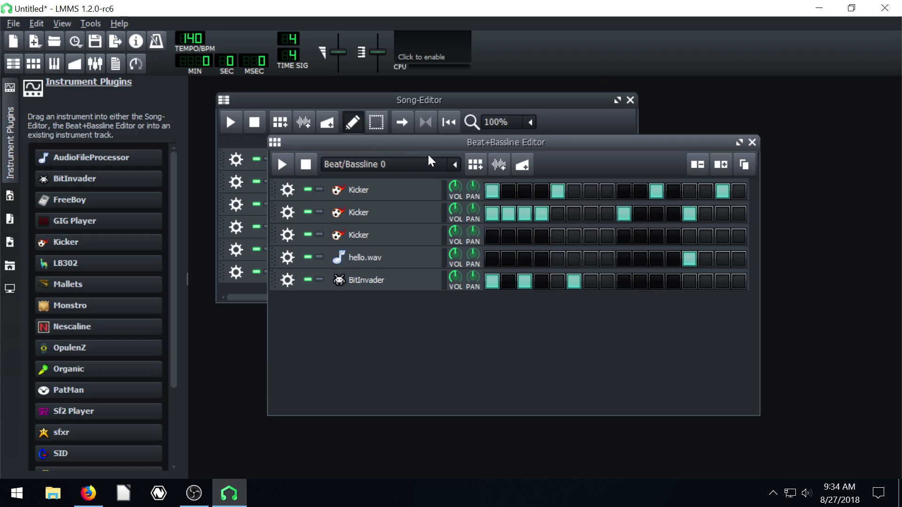
pyautogui.moveTo(427, 145); pyautogui.dragTo(500, 196)
pyautogui.moveTo(395, 101); pyautogui.dragTo(376, 92)
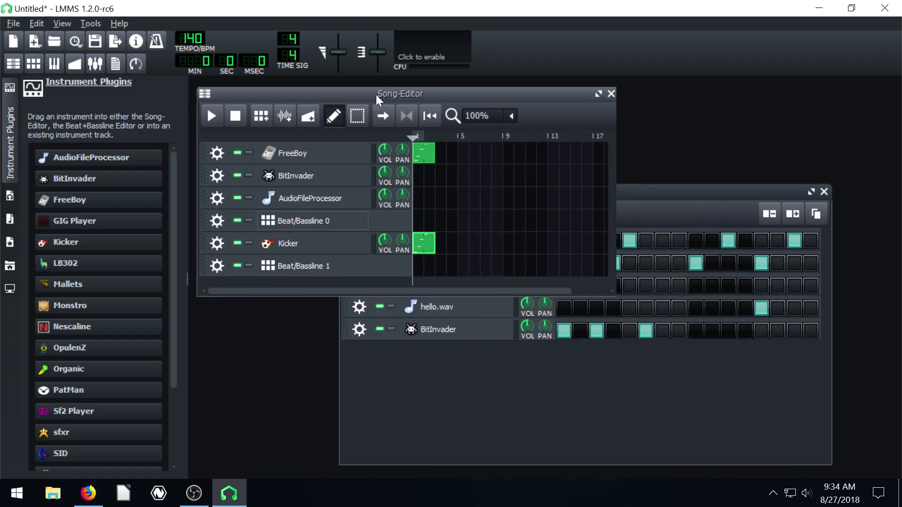
pyautogui.click(649, 203)
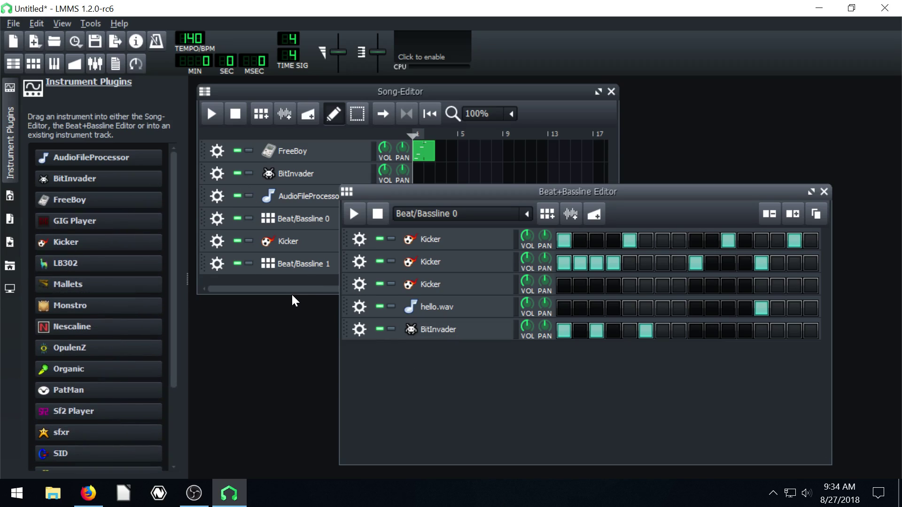
pyautogui.moveTo(506, 193); pyautogui.dragTo(544, 194)
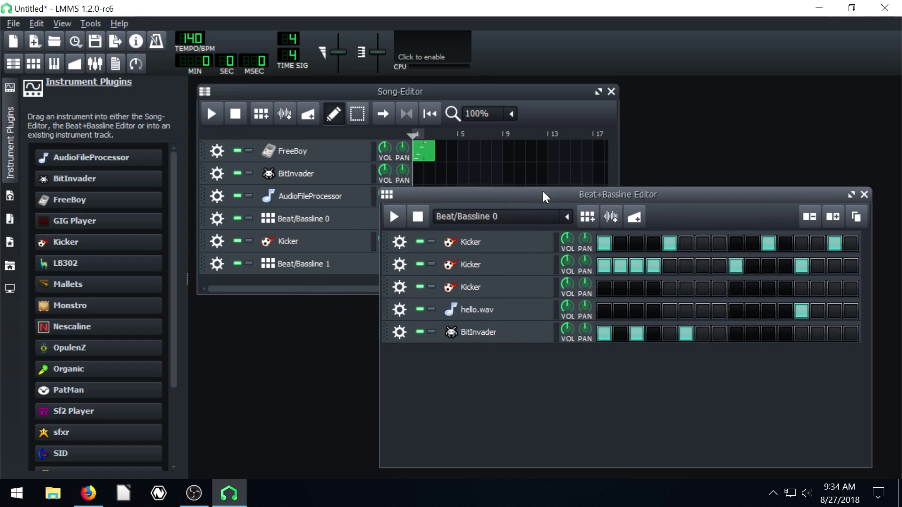
pyautogui.click(861, 194)
pyautogui.moveTo(516, 93); pyautogui.dragTo(583, 110)
# Briefly reopen and close Beat/Bassline 0 and BitInvader settings, then show the My Samples browser
pyautogui.scroll(-3, 173, 256)
pyautogui.scroll(3, 172, 248)
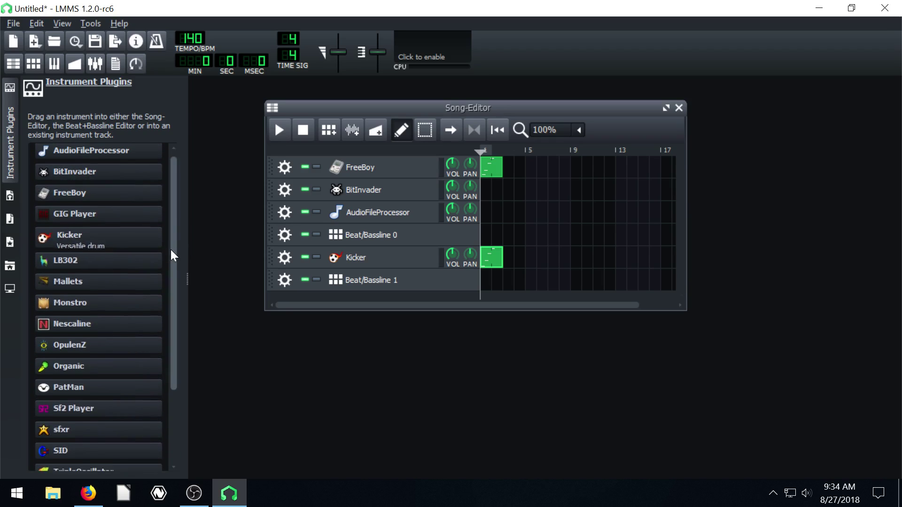
pyautogui.scroll(-5, 172, 250)
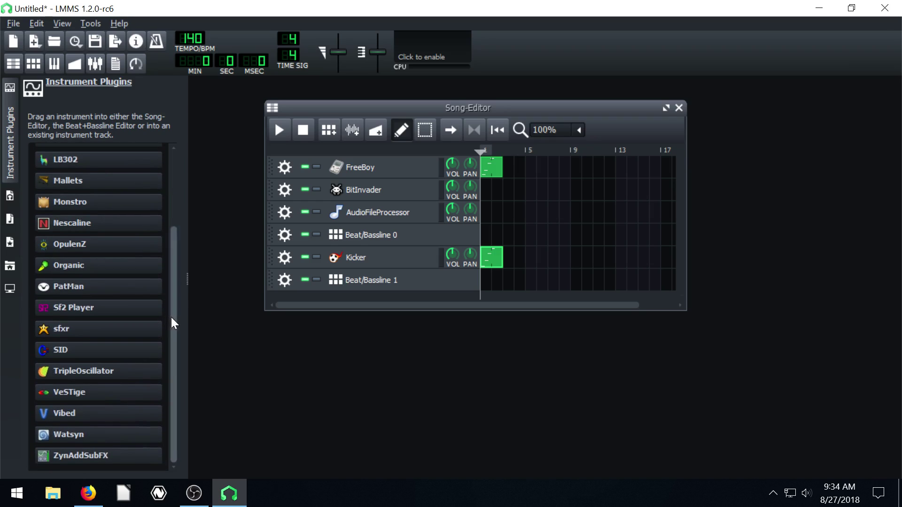
pyautogui.moveTo(171, 318); pyautogui.dragTo(174, 201)
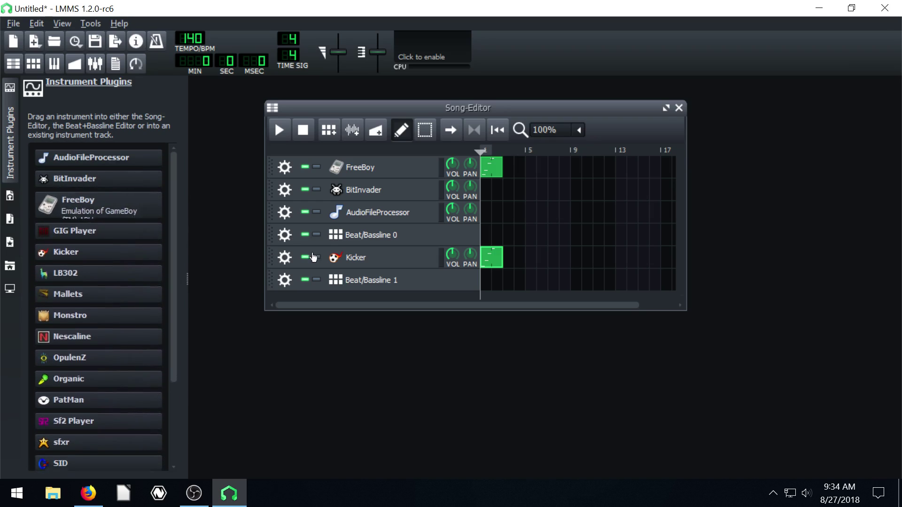
pyautogui.click(358, 237)
pyautogui.click(863, 194)
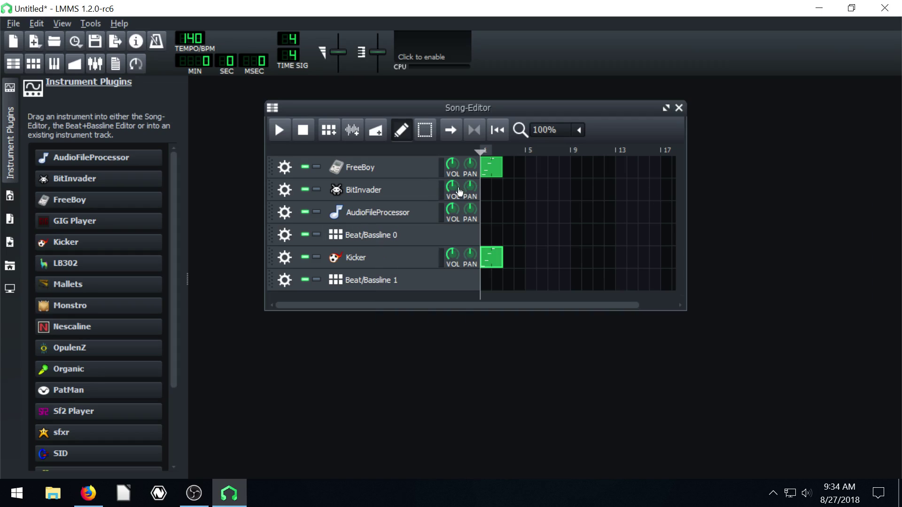
pyautogui.click(362, 190)
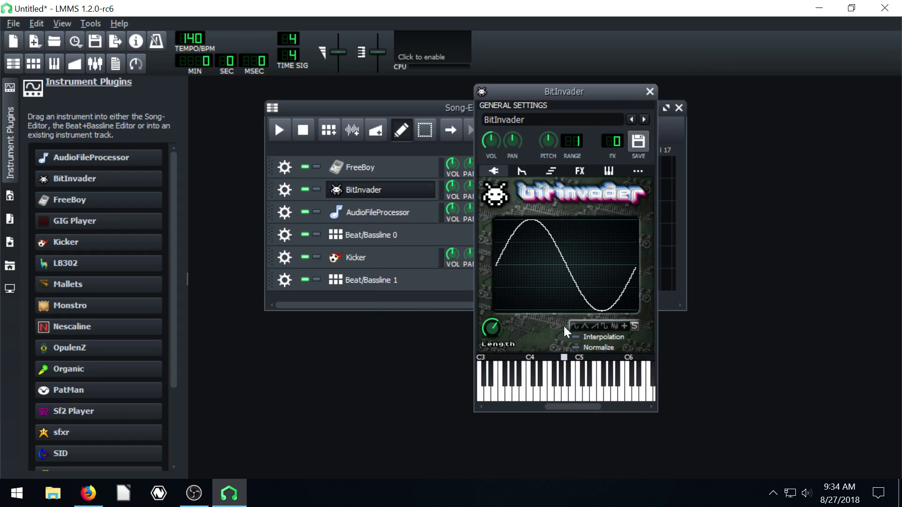
pyautogui.click(650, 92)
pyautogui.click(11, 220)
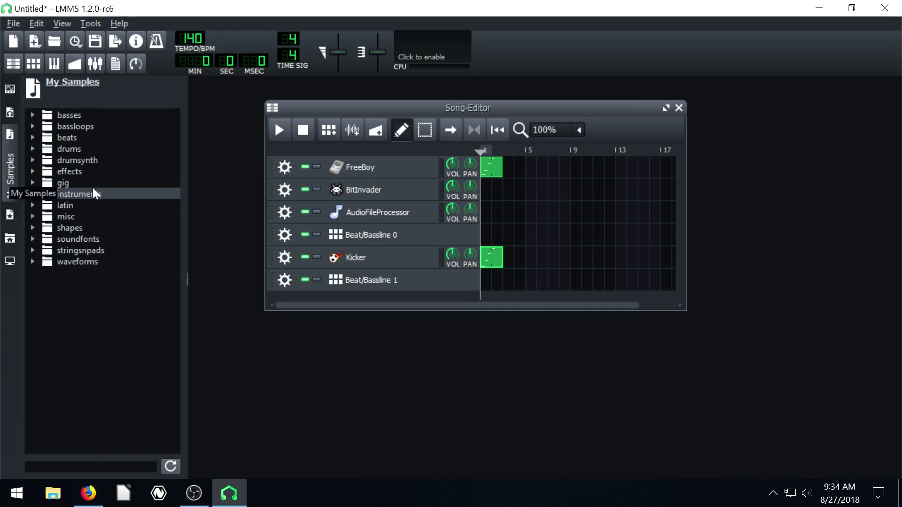
# Expand the instruments folder in My Samples and select e_organ01.ogg, then flute01.ogg
pyautogui.click(33, 194)
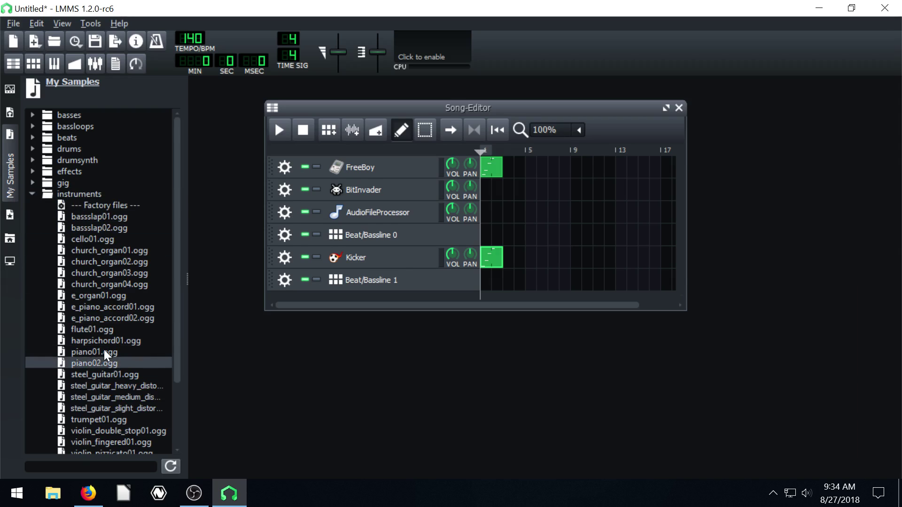
pyautogui.scroll(-2, 173, 345)
pyautogui.scroll(1, 87, 280)
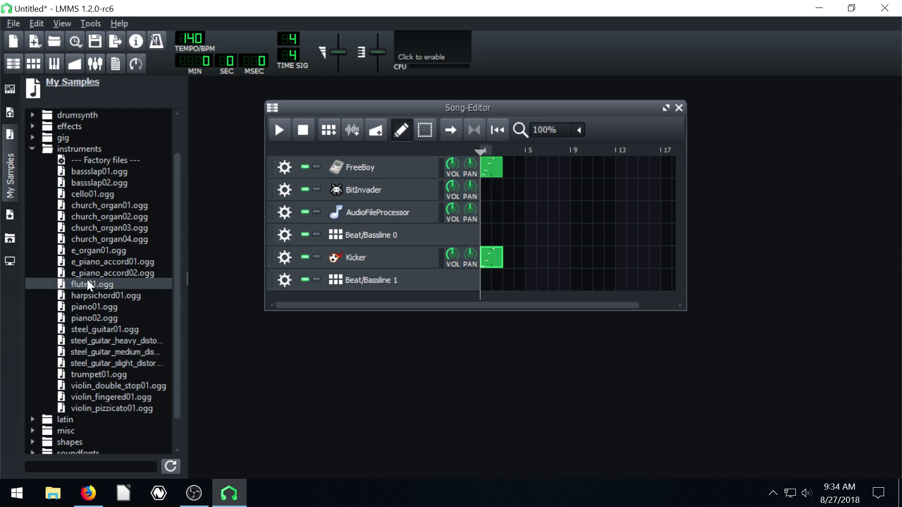
pyautogui.click(83, 251)
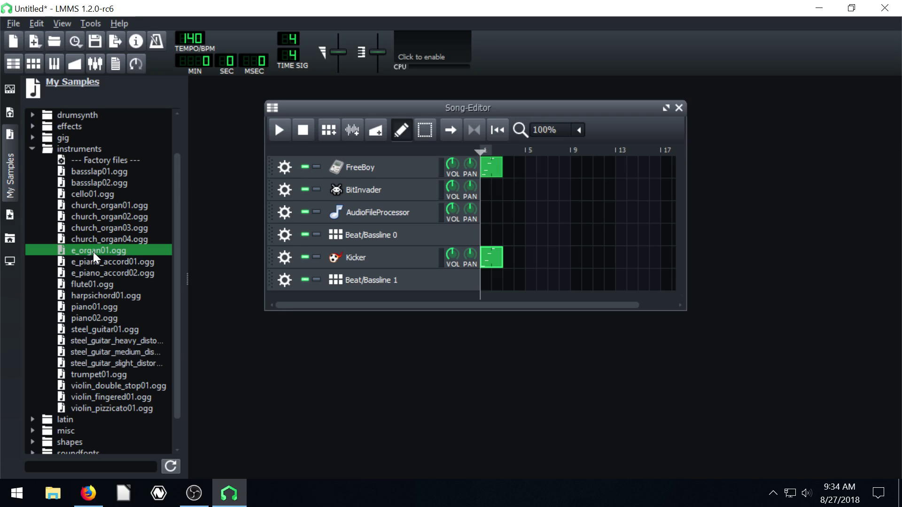
pyautogui.click(81, 284)
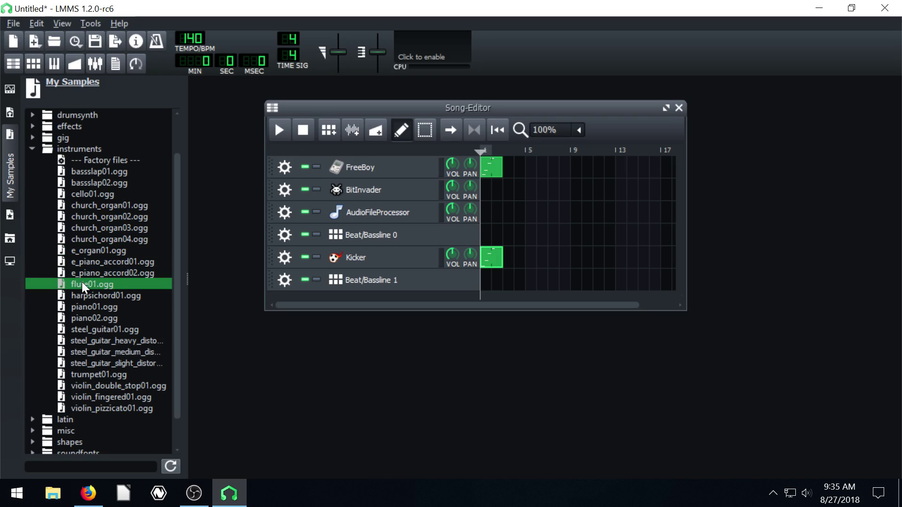
pyautogui.moveTo(173, 294); pyautogui.dragTo(176, 256)
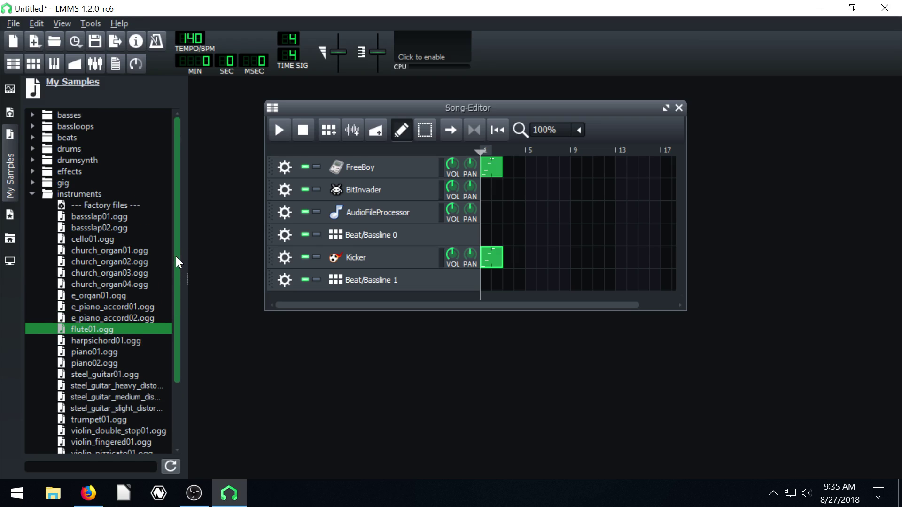
# Remove the stray AudioFileProcessor track added below Beat/Bassline 1
pyautogui.click(9, 89)
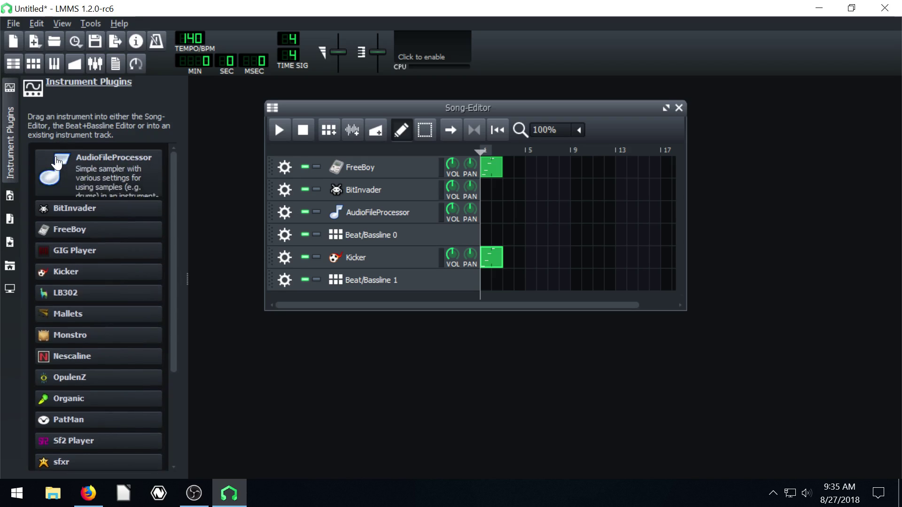
pyautogui.moveTo(89, 157); pyautogui.dragTo(311, 305)
pyautogui.moveTo(173, 235); pyautogui.dragTo(199, 255)
pyautogui.click(285, 303)
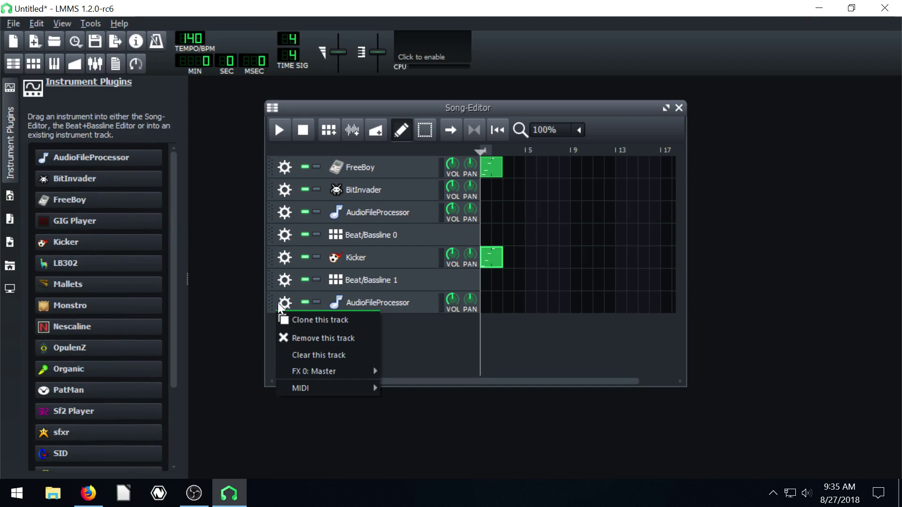
pyautogui.click(300, 338)
# Add flute01.ogg from My Samples as a new Song-Editor track
pyautogui.click(12, 197)
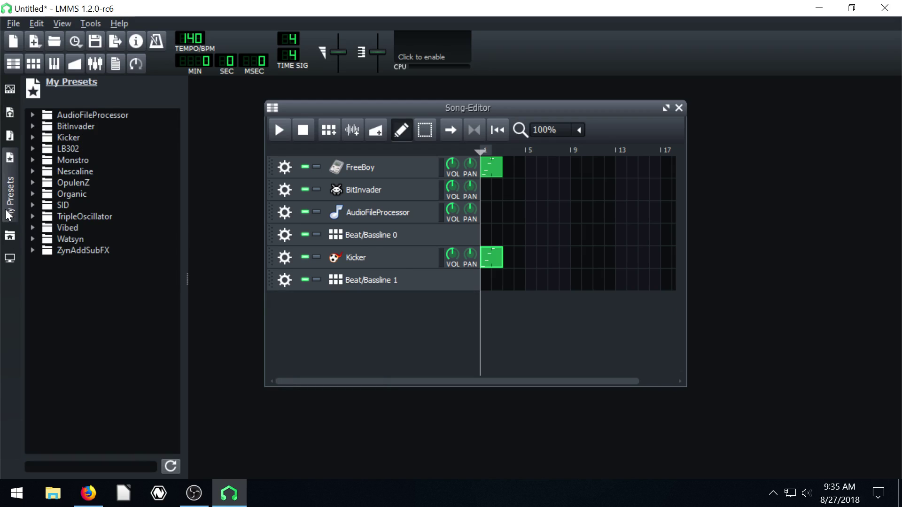
pyautogui.click(10, 144)
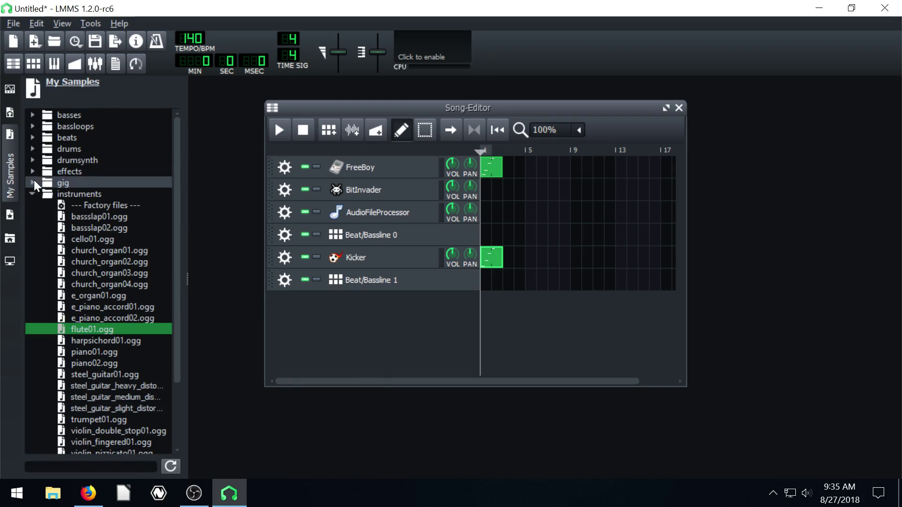
pyautogui.moveTo(86, 335); pyautogui.dragTo(337, 328)
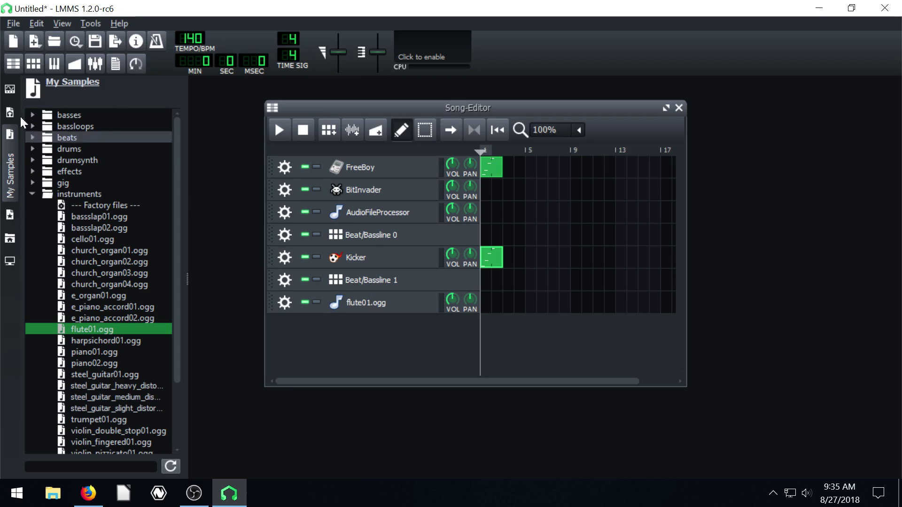
pyautogui.click(10, 91)
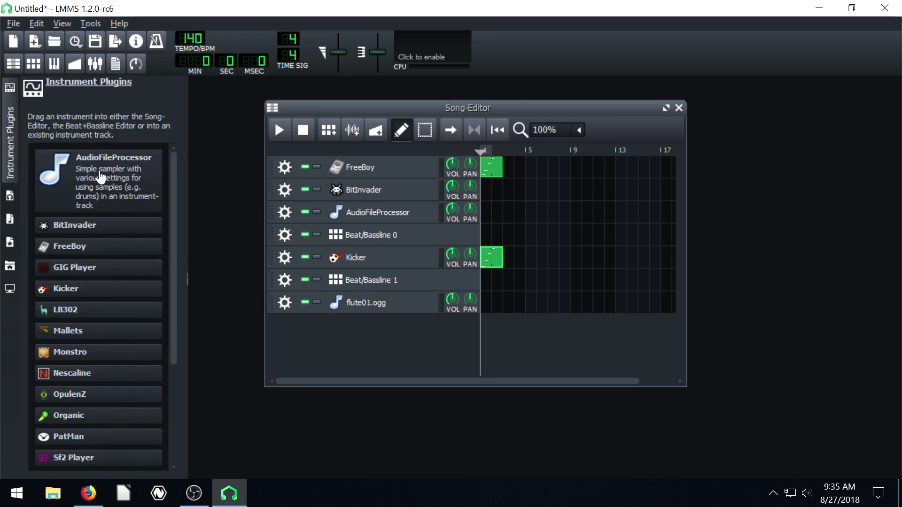
# Pencil seven notes into the flute01.ogg clip at bar 1 in the Piano-Roll
pyautogui.doubleClick(487, 304)
pyautogui.click(281, 305)
pyautogui.click(347, 305)
pyautogui.click(364, 332)
pyautogui.click(338, 238)
pyautogui.click(282, 196)
pyautogui.click(282, 162)
pyautogui.click(350, 162)
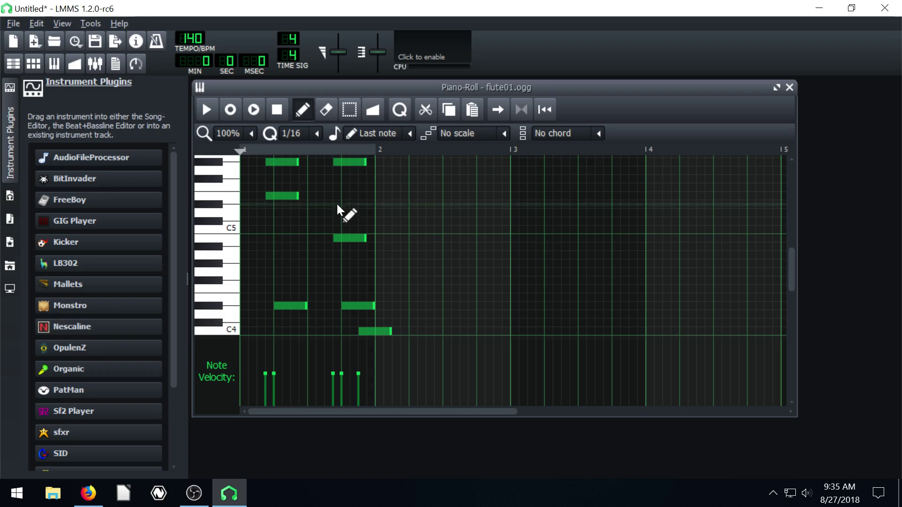
pyautogui.click(790, 88)
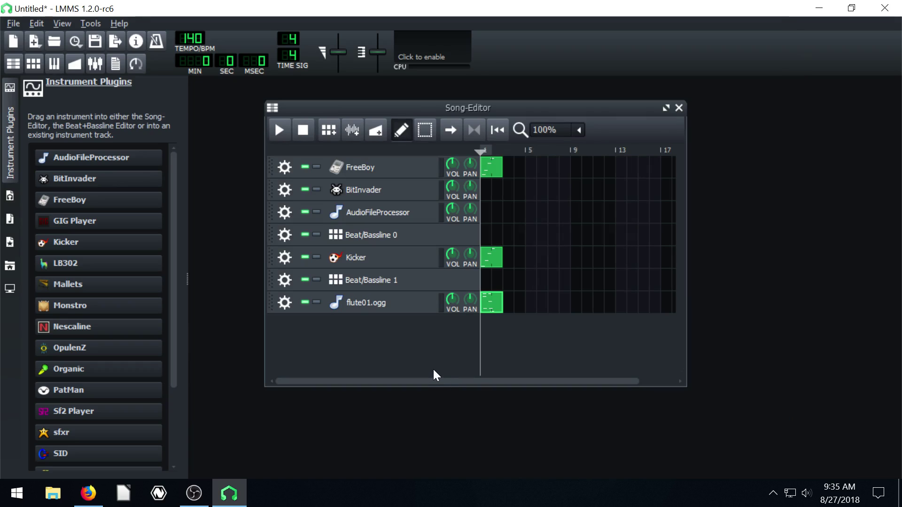
# Add a Mallets instrument track below flute01.ogg and open its settings
pyautogui.moveTo(54, 282)
pyautogui.moveTo(175, 254); pyautogui.dragTo(171, 353)
pyautogui.moveTo(96, 446)
pyautogui.moveTo(171, 334); pyautogui.dragTo(170, 263)
pyautogui.moveTo(85, 162)
pyautogui.moveTo(120, 204)
pyautogui.moveTo(53, 288); pyautogui.dragTo(379, 337)
pyautogui.click(368, 326)
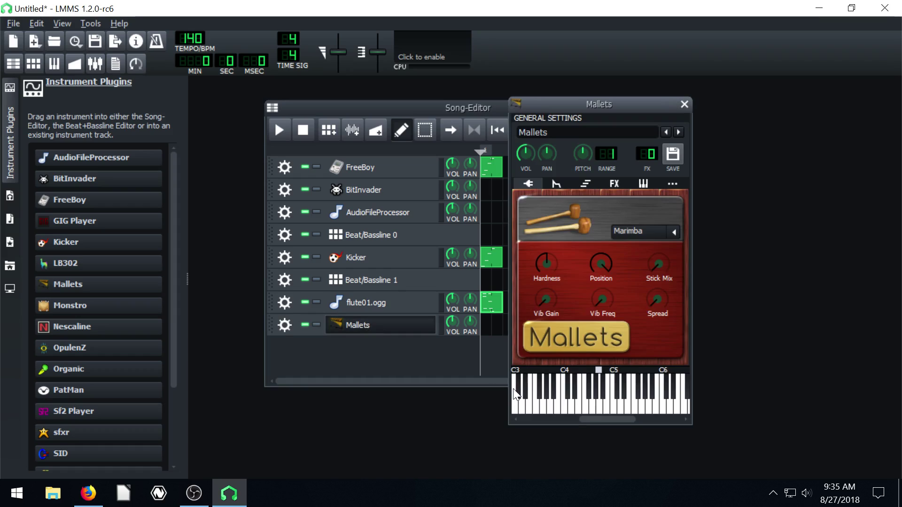
# Preview the Mallets sound and browse its envelope, arpeggio and effects tabs
pyautogui.click(567, 404)
pyautogui.click(647, 404)
pyautogui.click(664, 404)
pyautogui.click(555, 183)
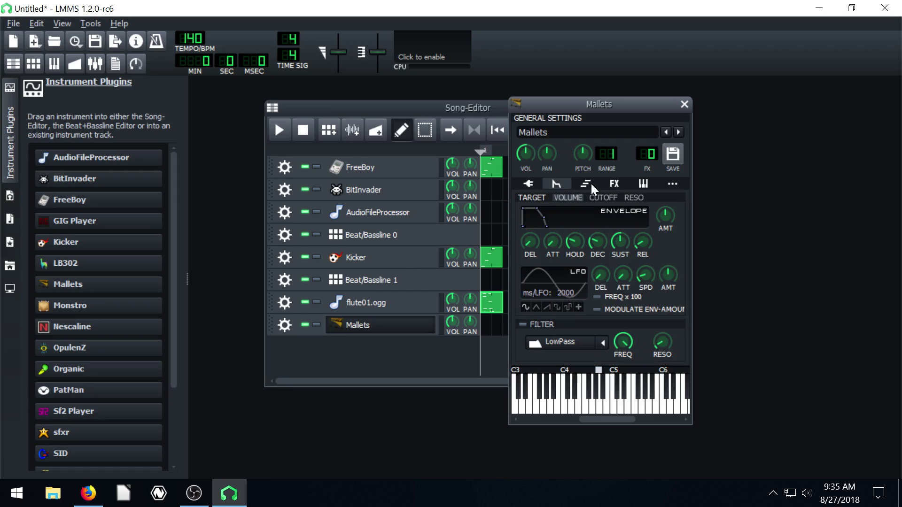
pyautogui.click(590, 183)
pyautogui.click(609, 183)
pyautogui.click(591, 183)
pyautogui.click(557, 183)
pyautogui.click(611, 183)
pyautogui.click(526, 184)
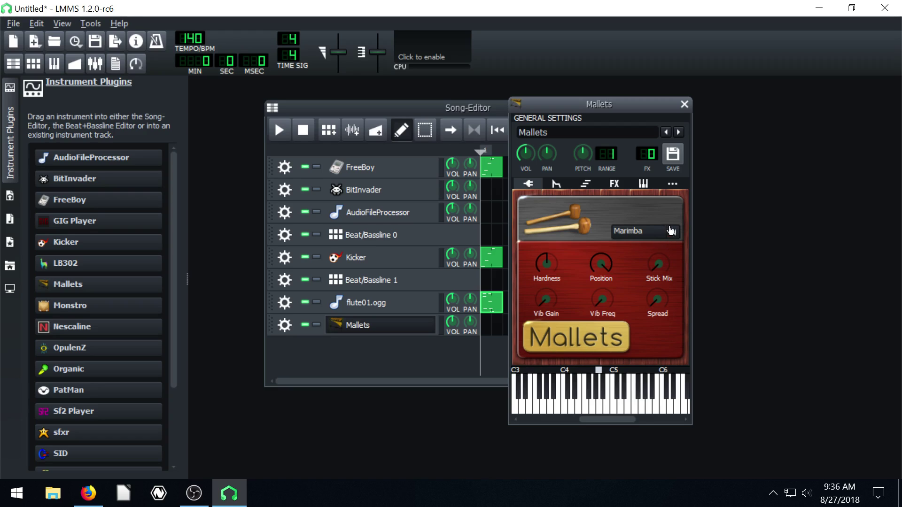
# Try the Reso mallet type, then set the instrument to Two Fixed
pyautogui.click(672, 230)
pyautogui.click(637, 312)
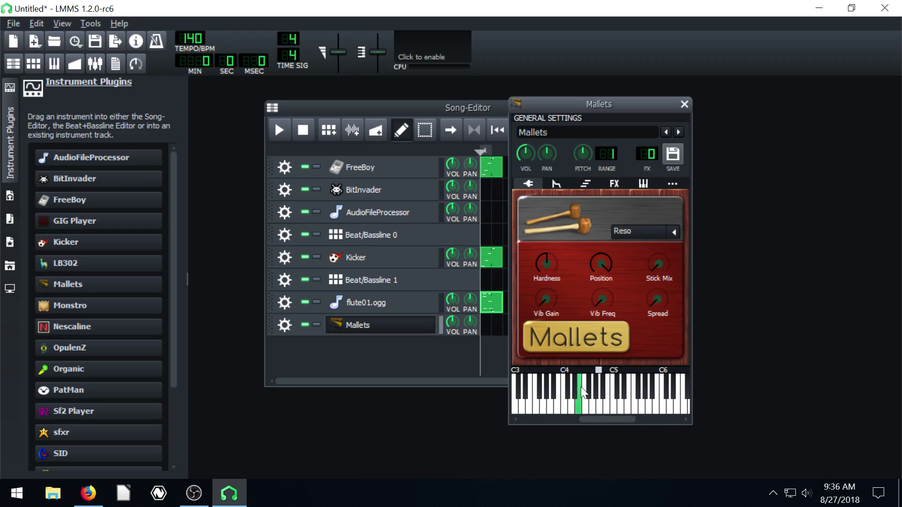
pyautogui.click(620, 395)
pyautogui.click(675, 235)
pyautogui.click(634, 361)
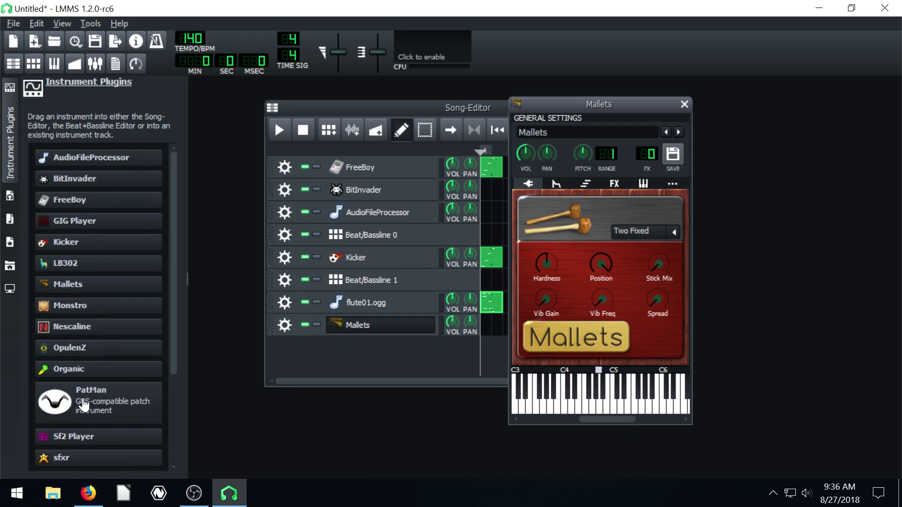
# Move the Mallets settings window to the right, clear of the Song-Editor
pyautogui.moveTo(618, 111); pyautogui.dragTo(757, 120)
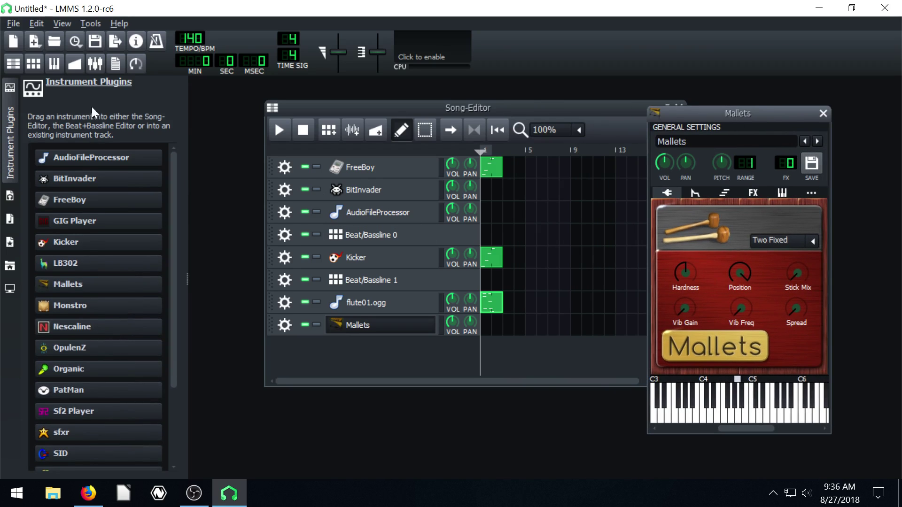
pyautogui.scroll(-1, 175, 303)
pyautogui.scroll(1, 175, 305)
pyautogui.click(8, 220)
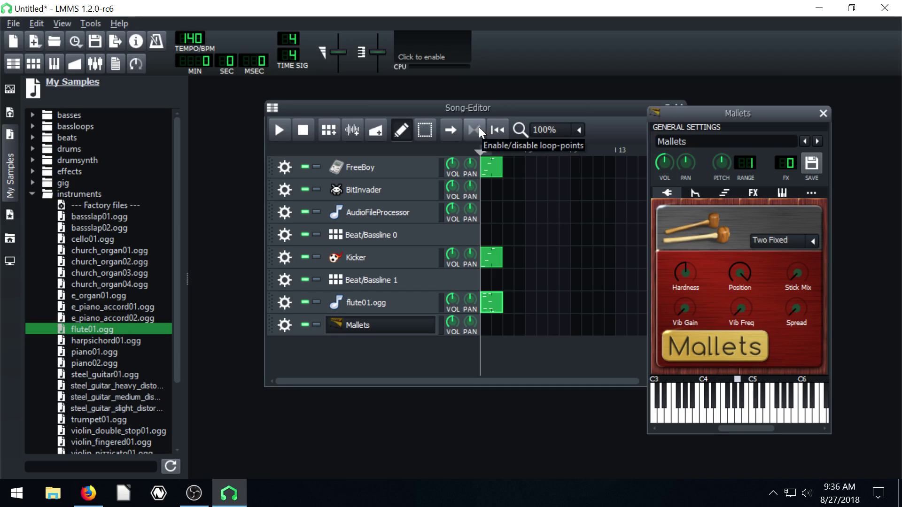
pyautogui.moveTo(726, 115); pyautogui.dragTo(768, 108)
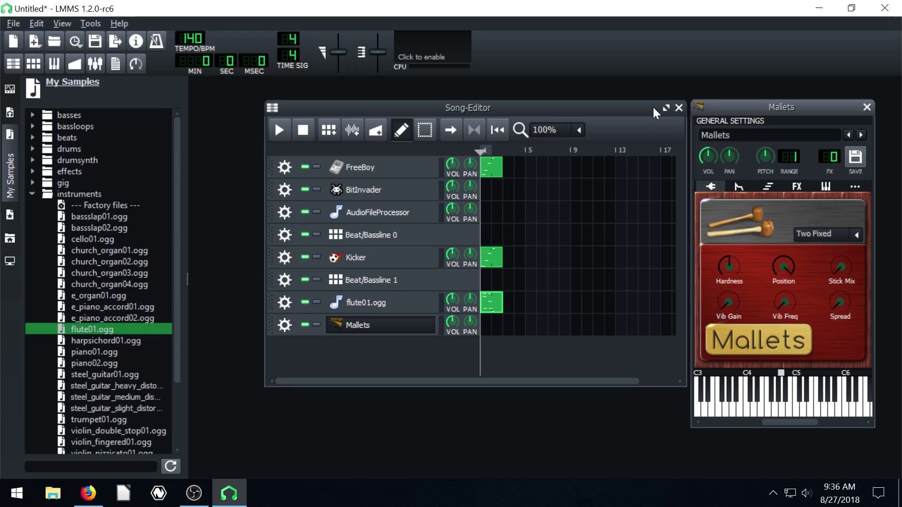